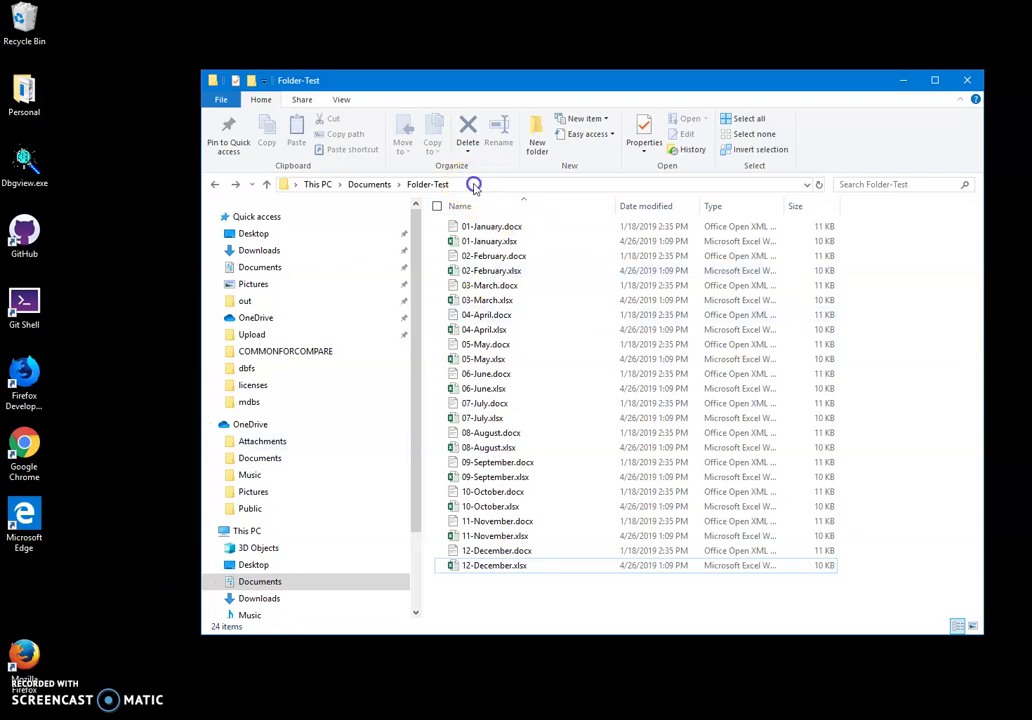
- Inspect Folder-Test's full path and its 01-January and 02-February .docx and .xlsx files
{"action": "left_click", "coordinate": [410, 184]}
{"action": "left_click", "coordinate": [410, 184]}
{"action": "left_click", "coordinate": [520, 226]}
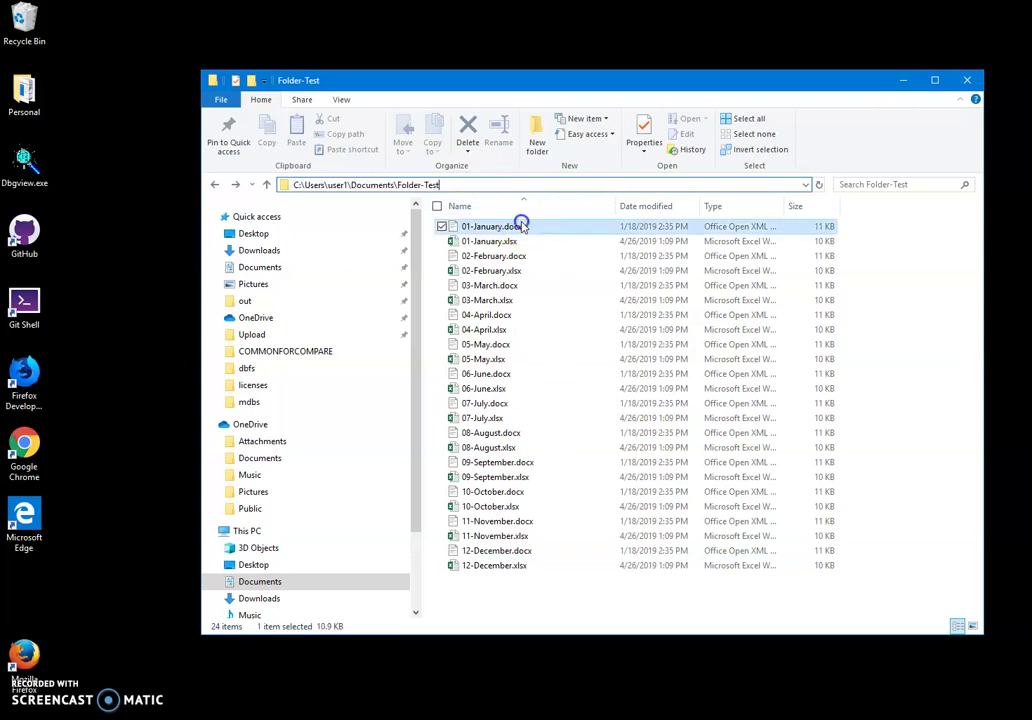
{"action": "left_click", "coordinate": [521, 240]}
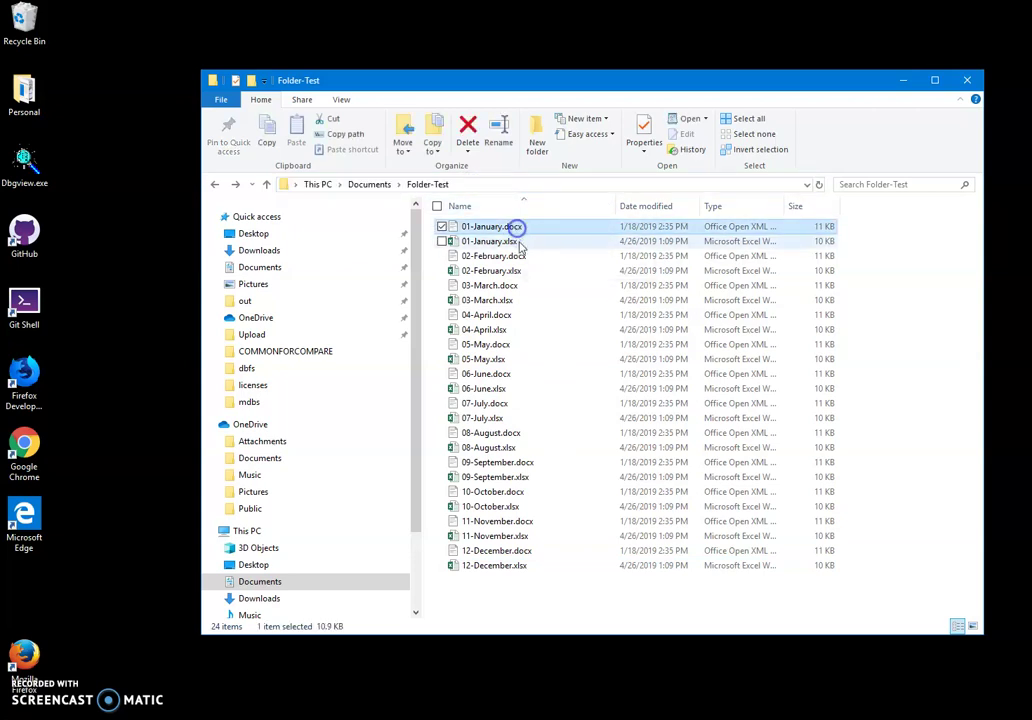
{"action": "left_click", "coordinate": [517, 242]}
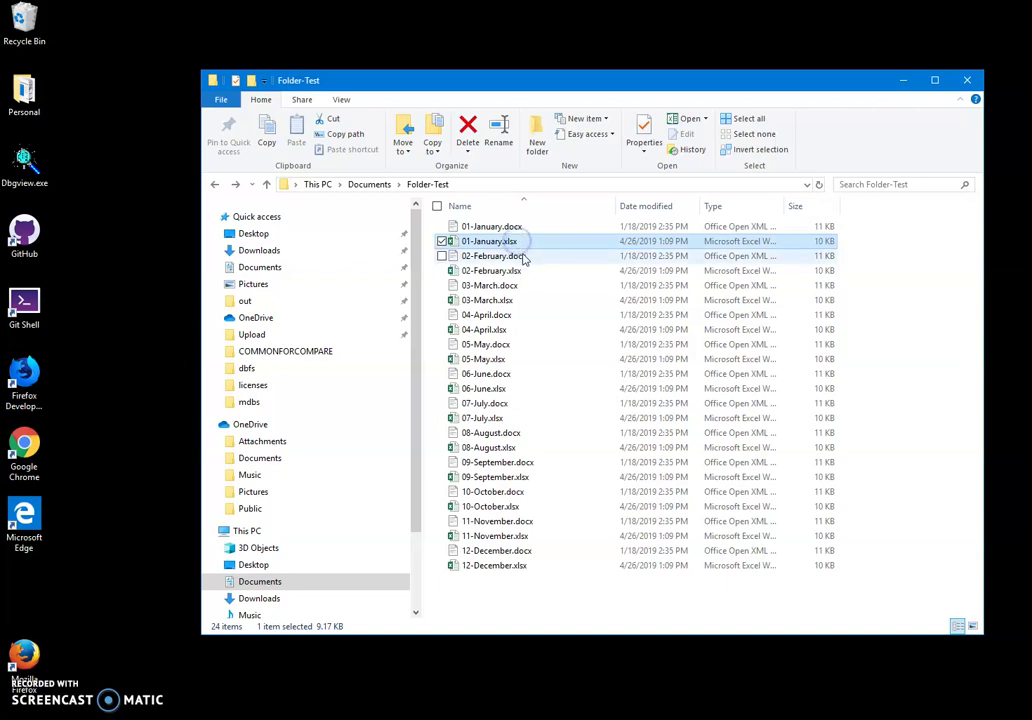
{"action": "left_click", "coordinate": [521, 256]}
{"action": "left_click", "coordinate": [521, 270]}
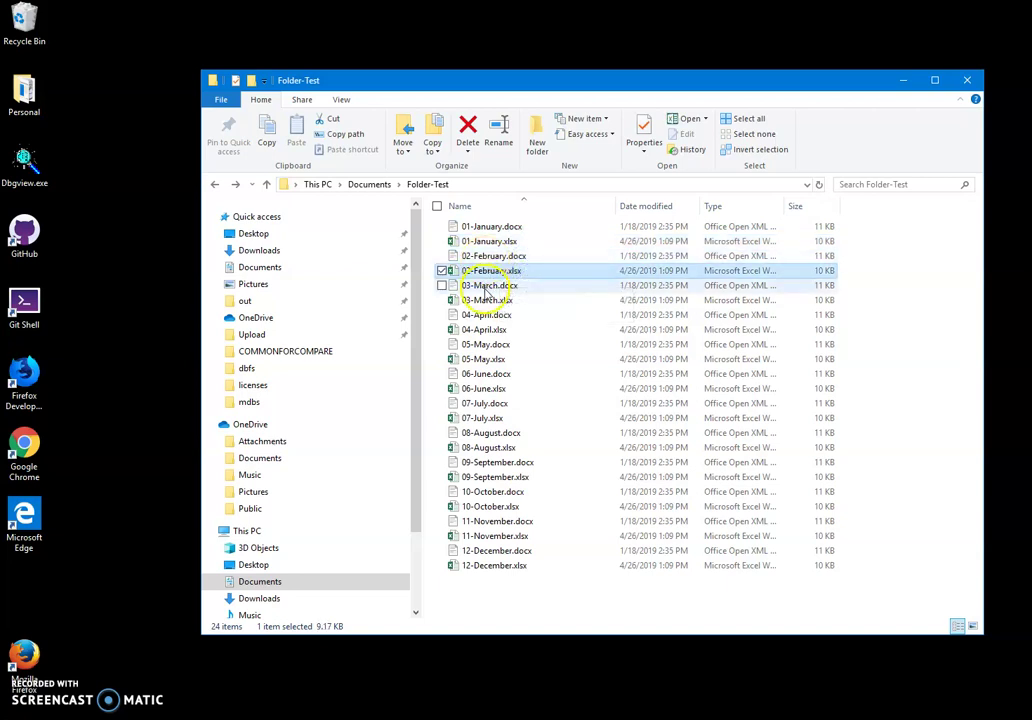
{"action": "left_click", "coordinate": [486, 584]}
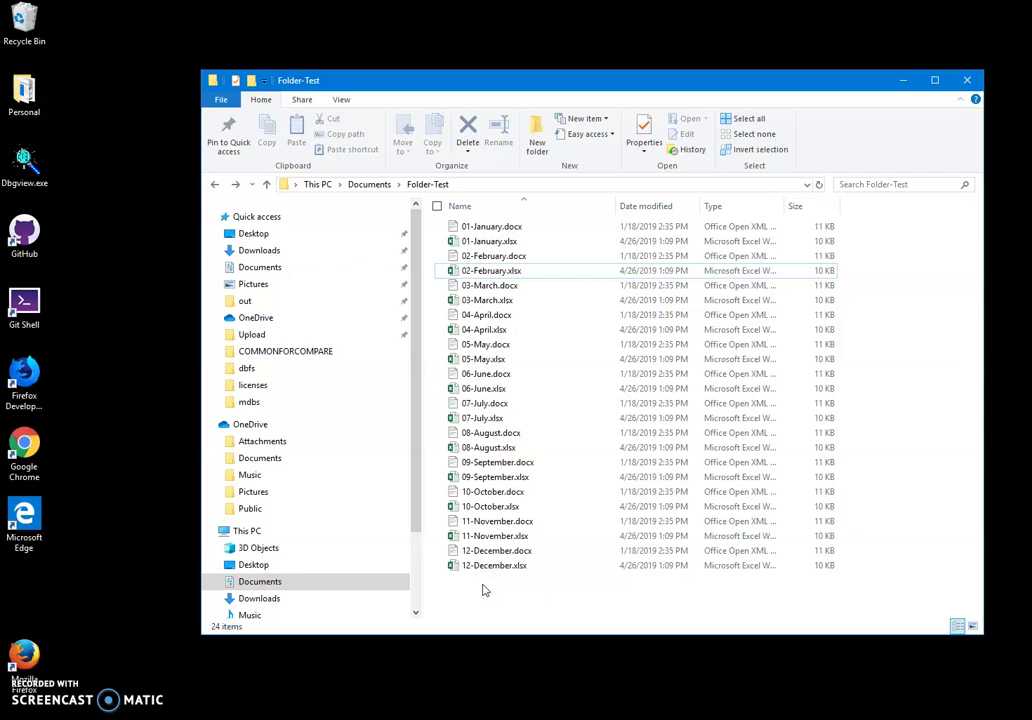
{"action": "left_click", "coordinate": [484, 241]}
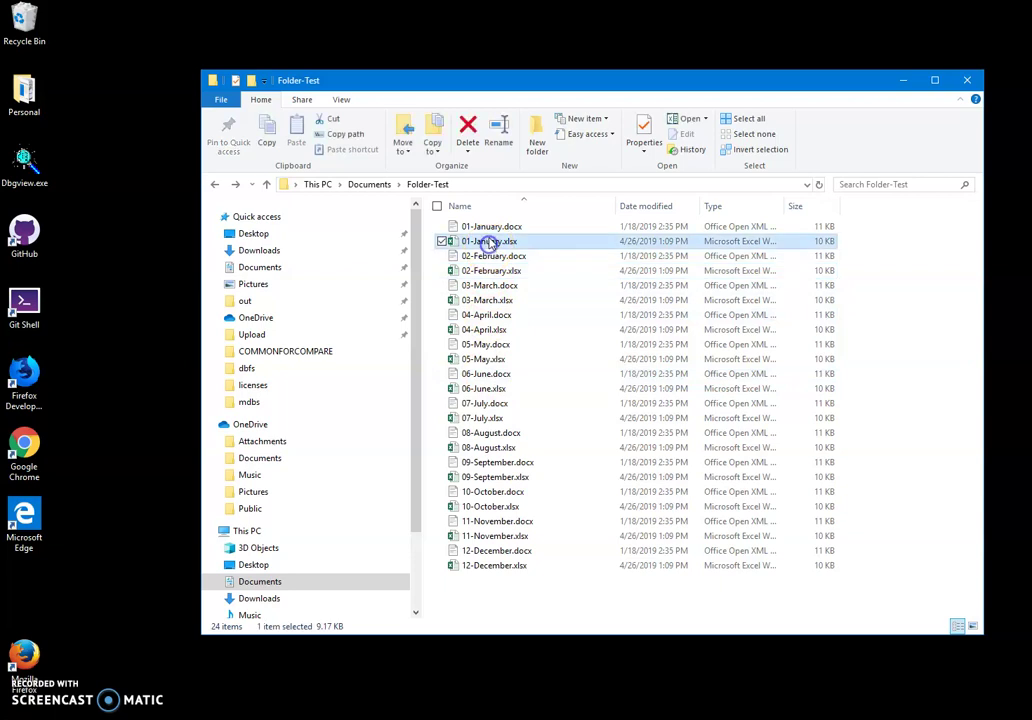
{"action": "left_click", "coordinate": [490, 228]}
{"action": "left_click", "coordinate": [488, 241]}
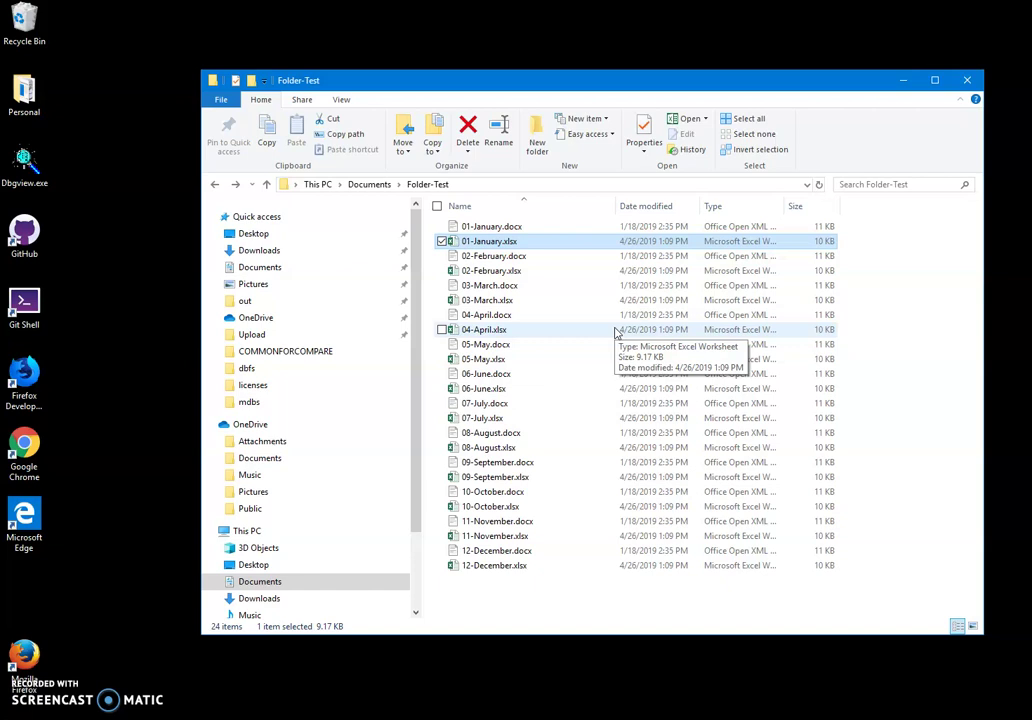
- Search WhiterockSoftware.com for 'create folder' and download the Create folders from file names installer
{"action": "mouse_move", "coordinate": [546, 715]}
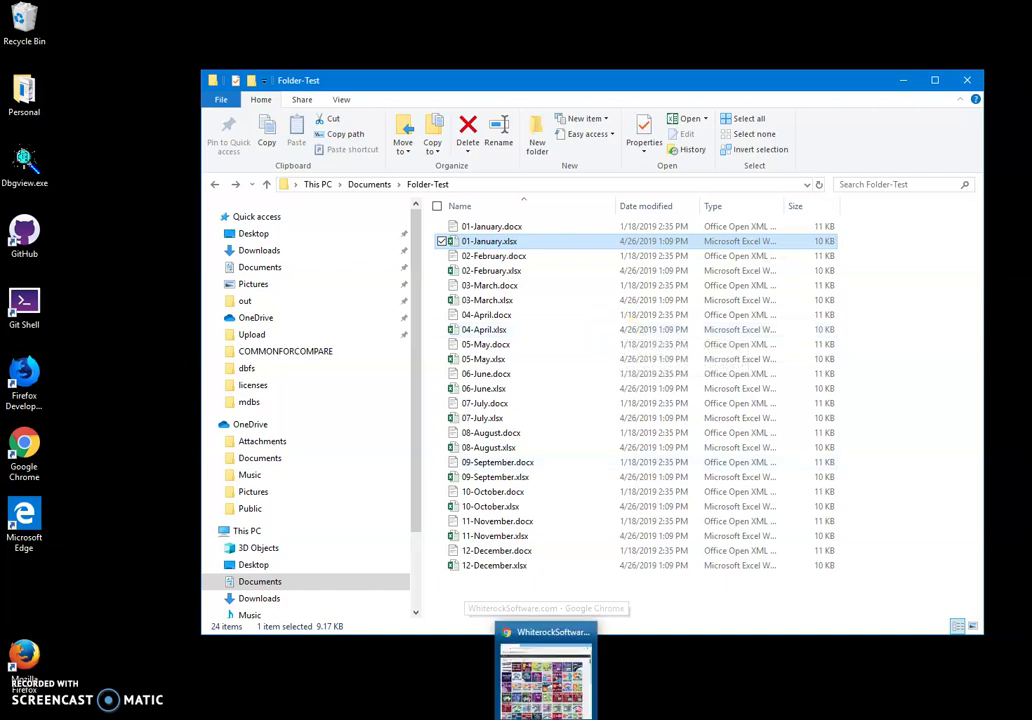
{"action": "left_click", "coordinate": [566, 695]}
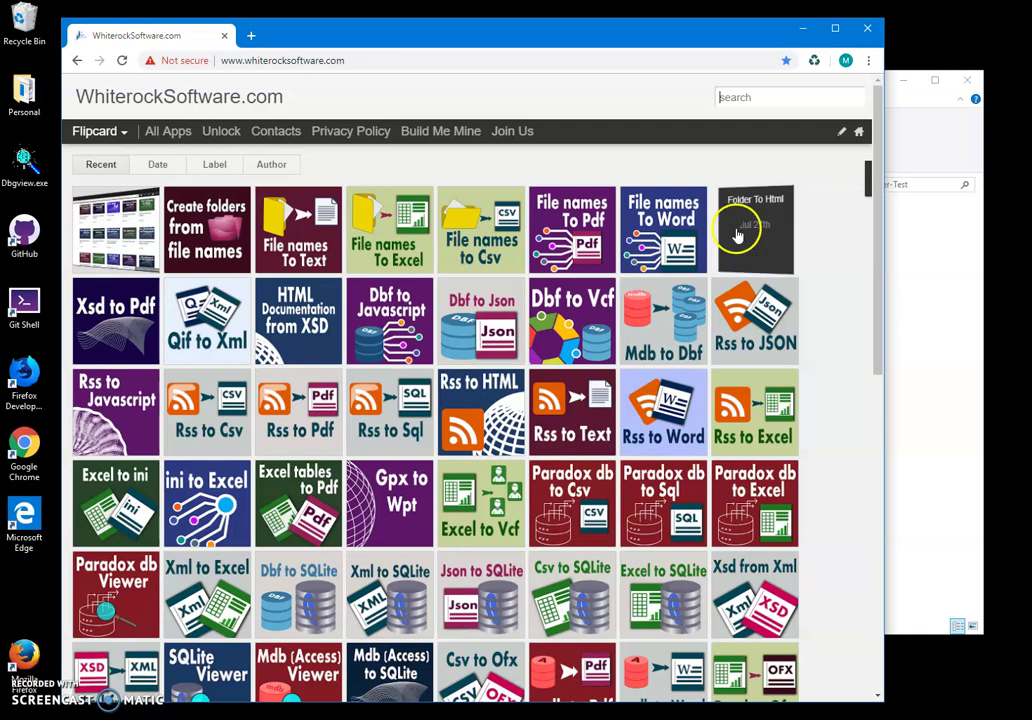
{"action": "left_click", "coordinate": [369, 60]}
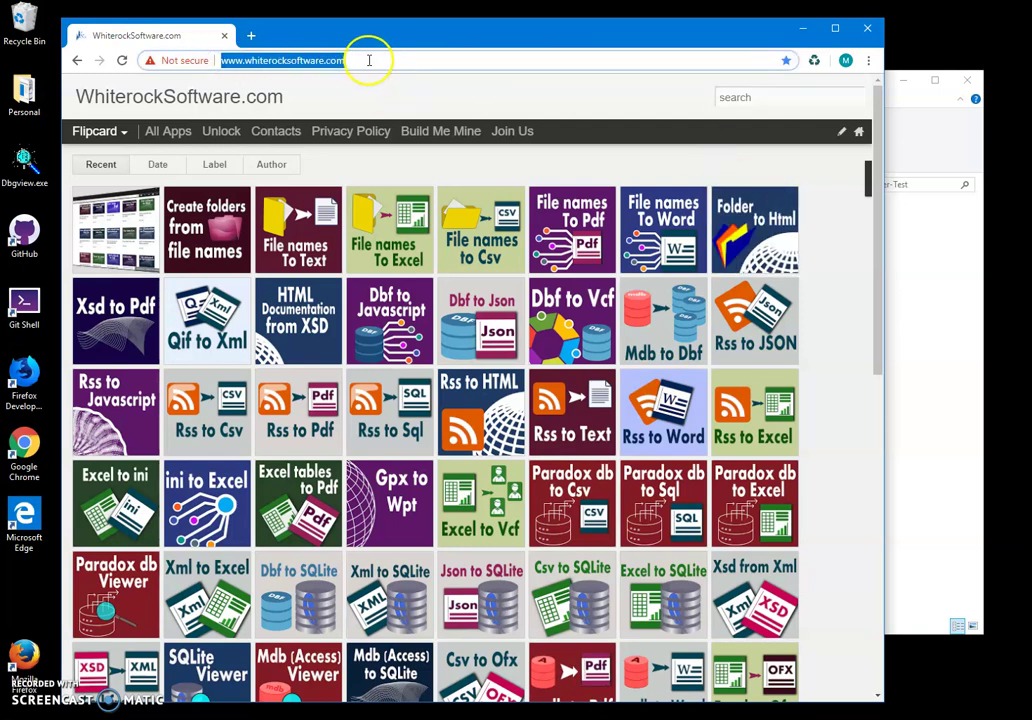
{"action": "left_click", "coordinate": [369, 60]}
{"action": "left_click", "coordinate": [733, 97]}
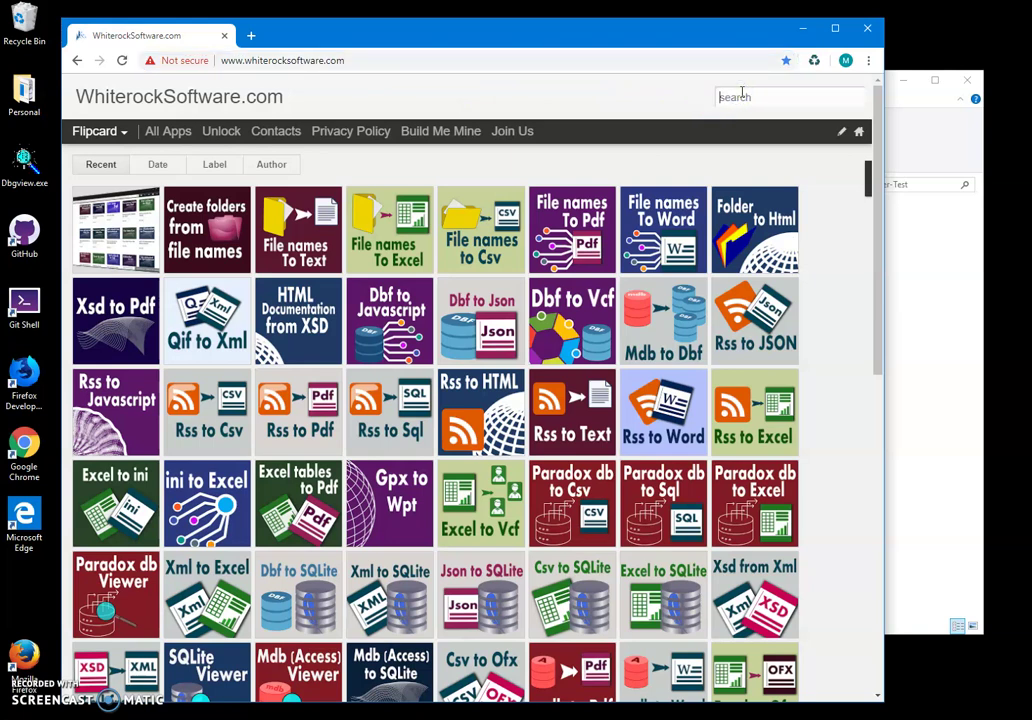
{"action": "type", "text": "create folder"}
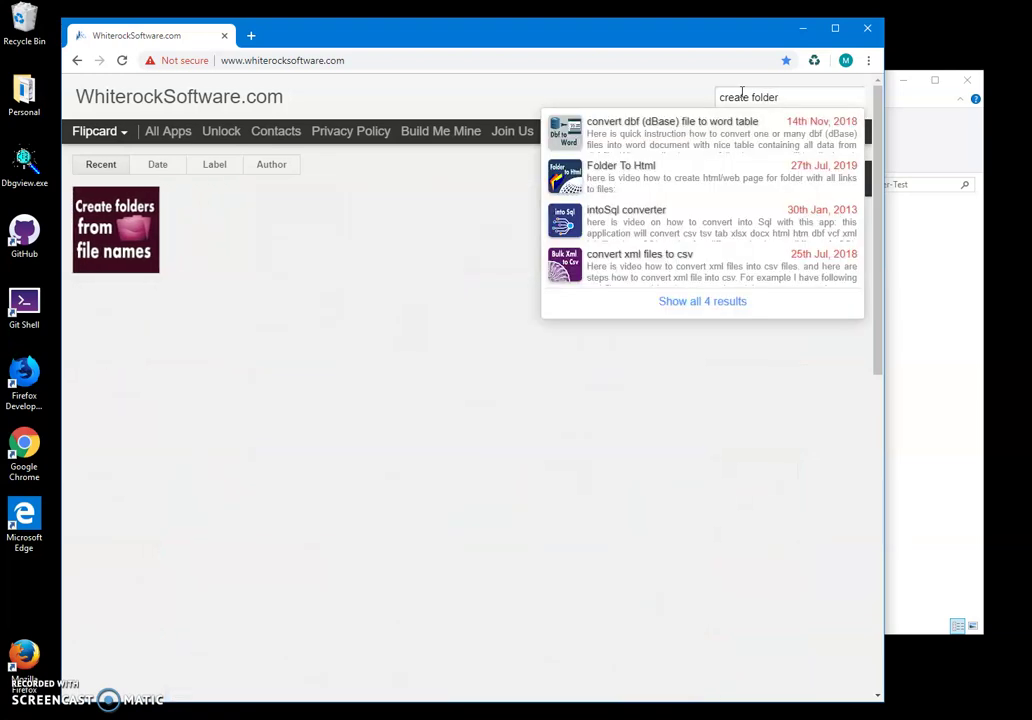
{"action": "left_click", "coordinate": [130, 243]}
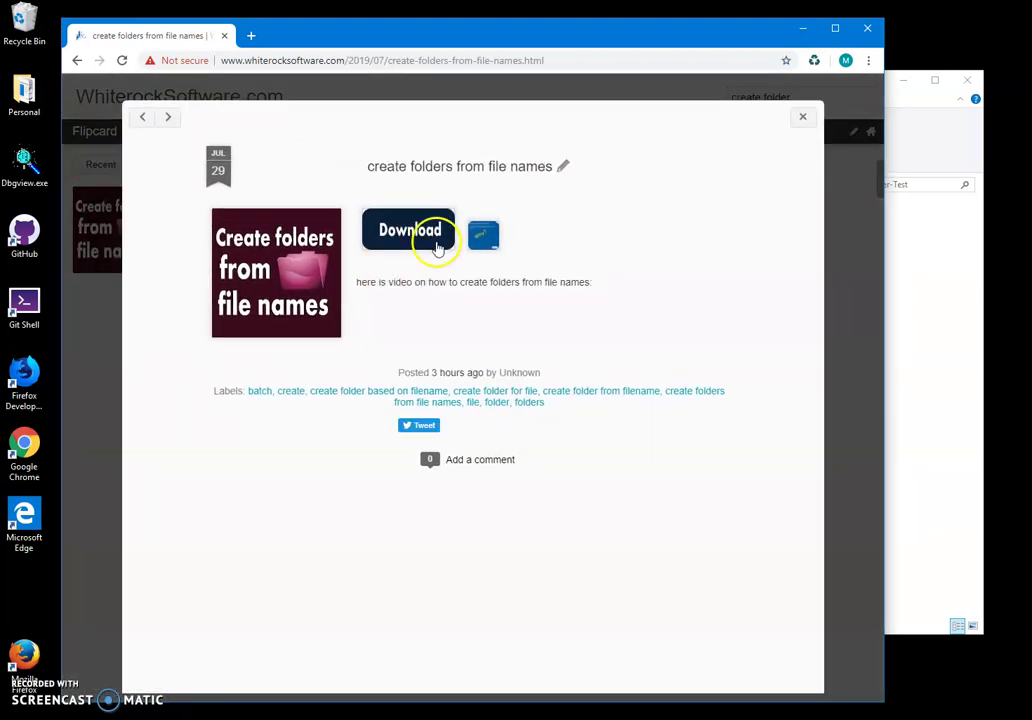
{"action": "left_click", "coordinate": [430, 234]}
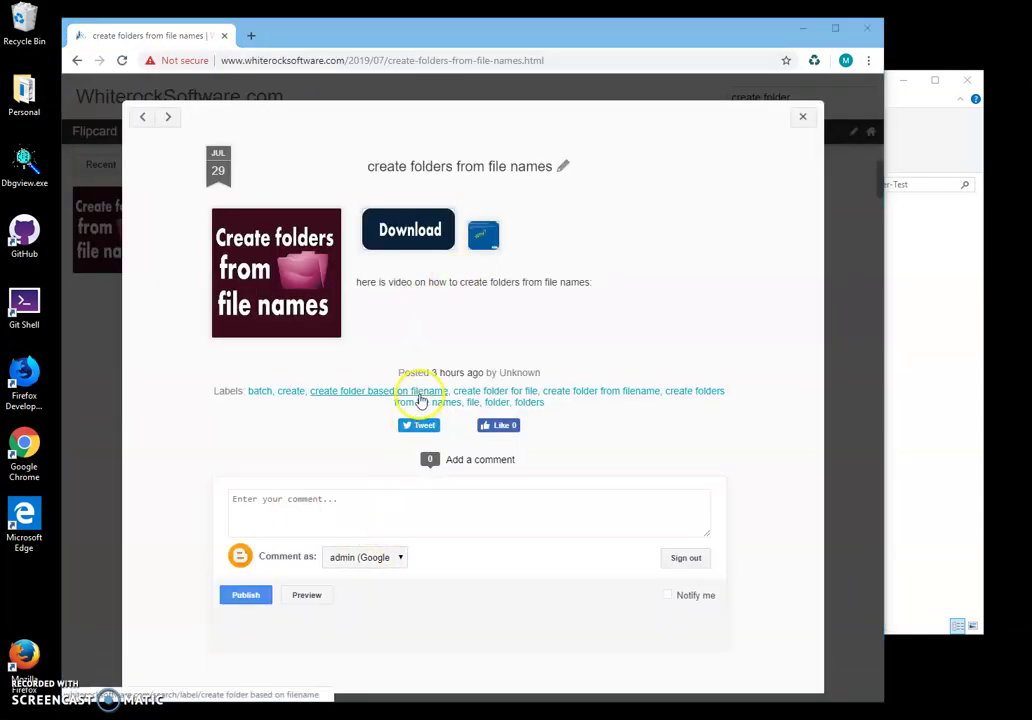
- Run FoldersFromfilenamesSetup.msi past the unrecognized-app warning and complete the setup wizard
{"action": "double_click", "coordinate": [528, 265]}
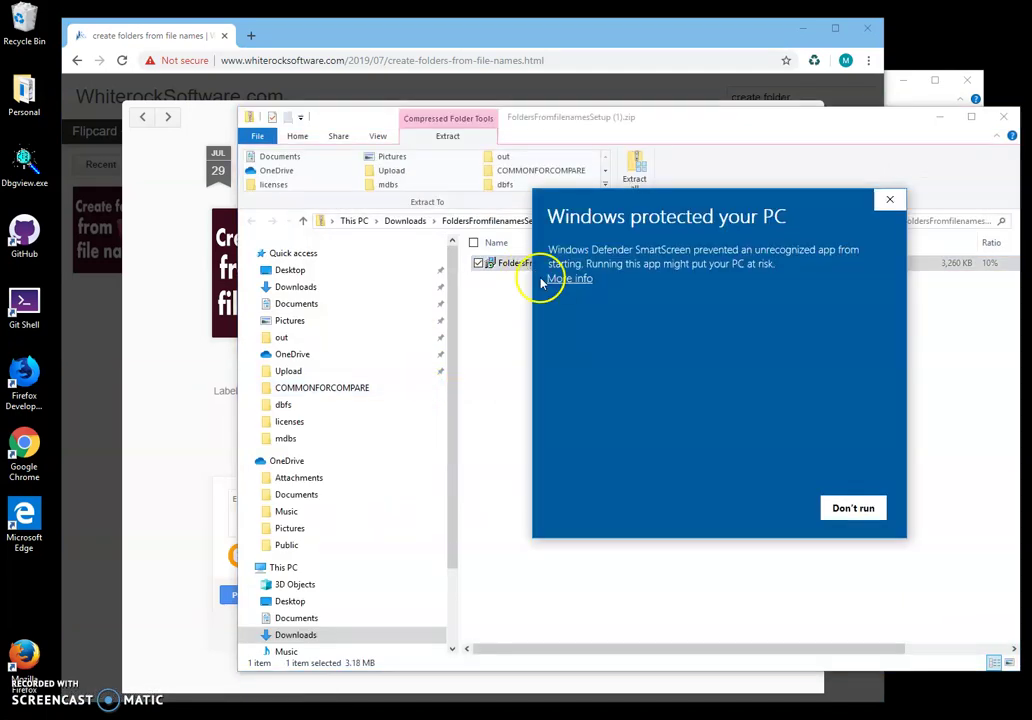
{"action": "left_click", "coordinate": [552, 280]}
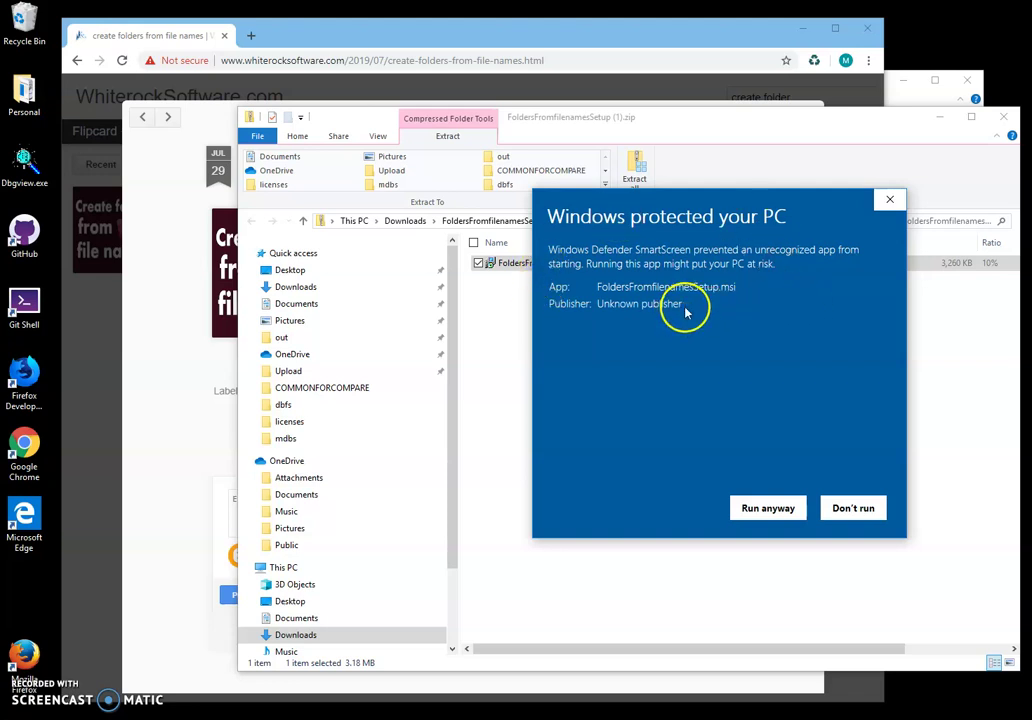
{"action": "left_click_drag", "start_coordinate": [682, 305], "coordinate": [562, 307]}
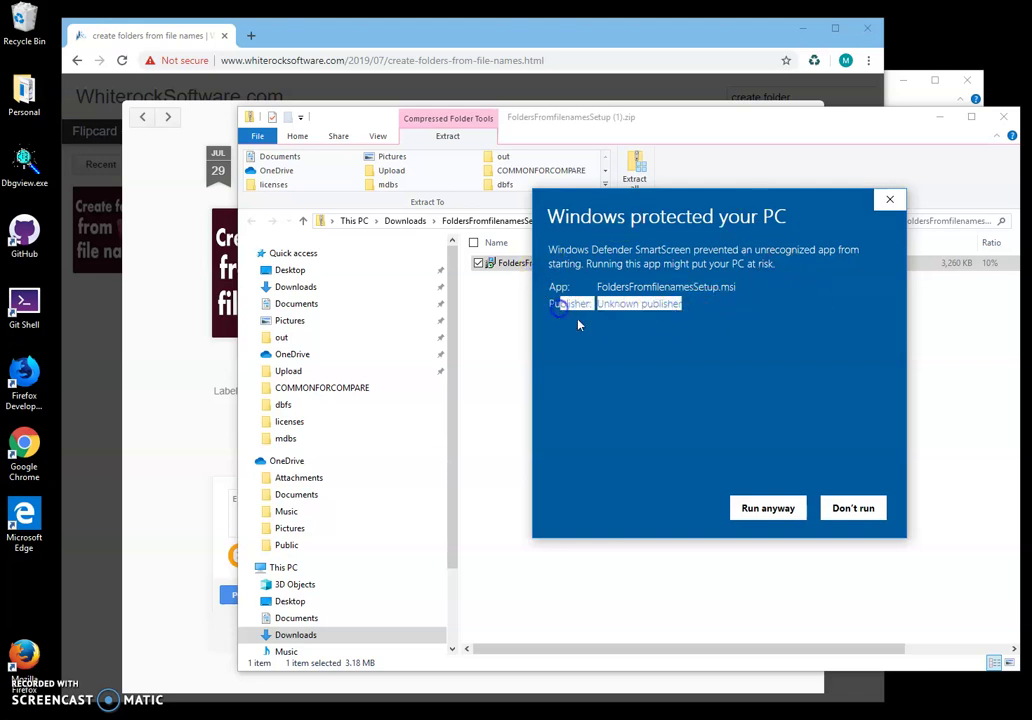
{"action": "left_click", "coordinate": [765, 508]}
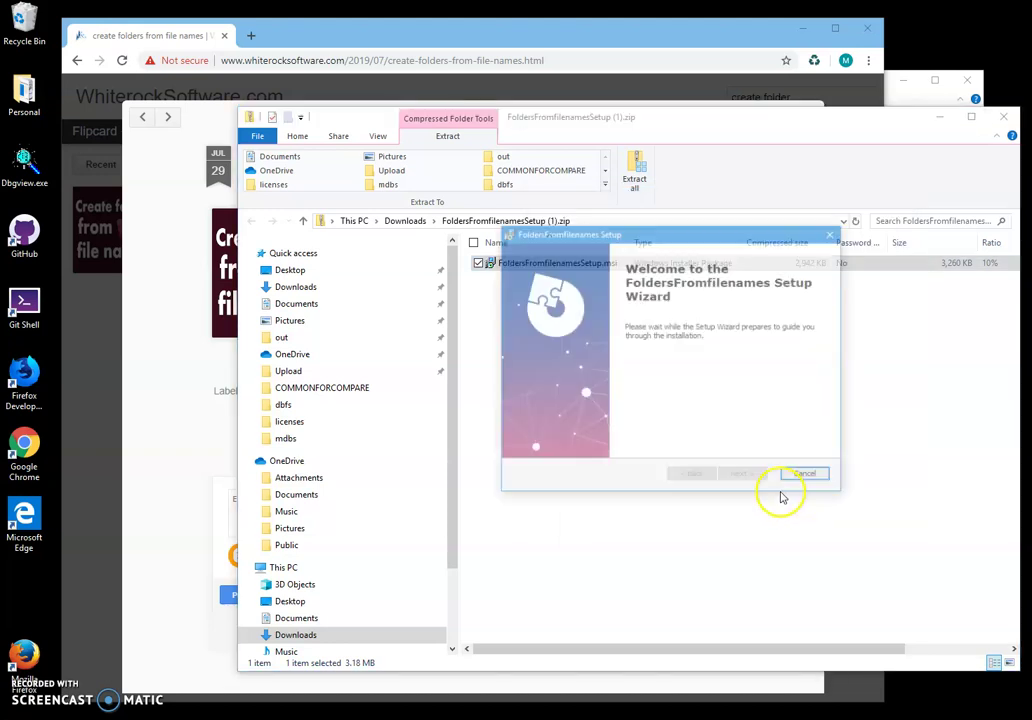
{"action": "left_click", "coordinate": [753, 479]}
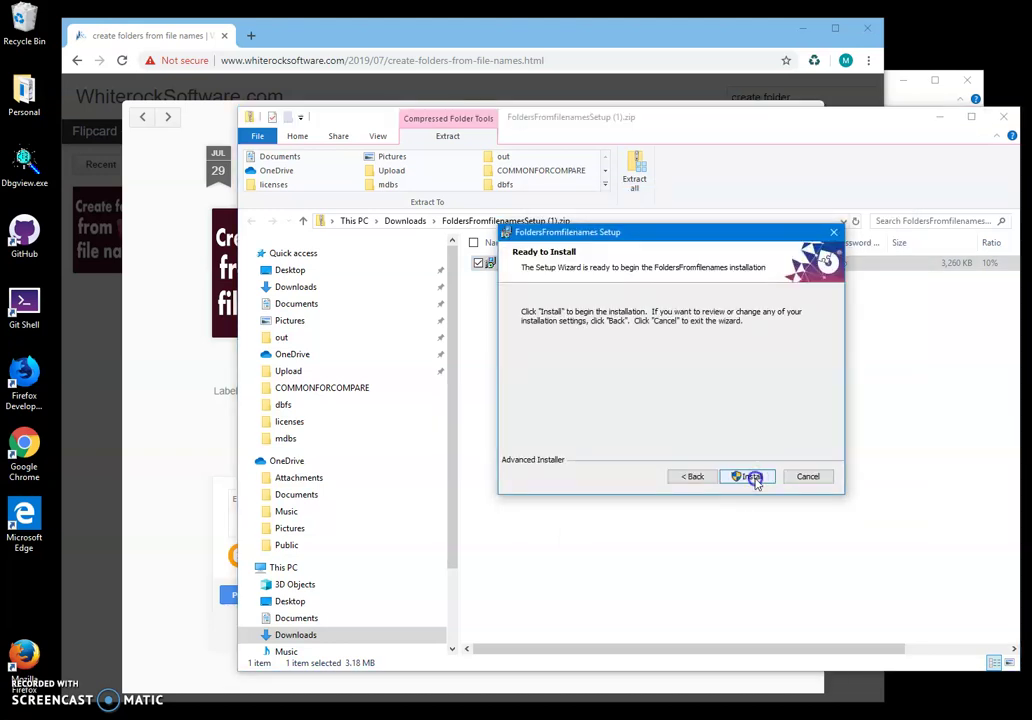
{"action": "left_click", "coordinate": [755, 479]}
{"action": "left_click", "coordinate": [611, 484]}
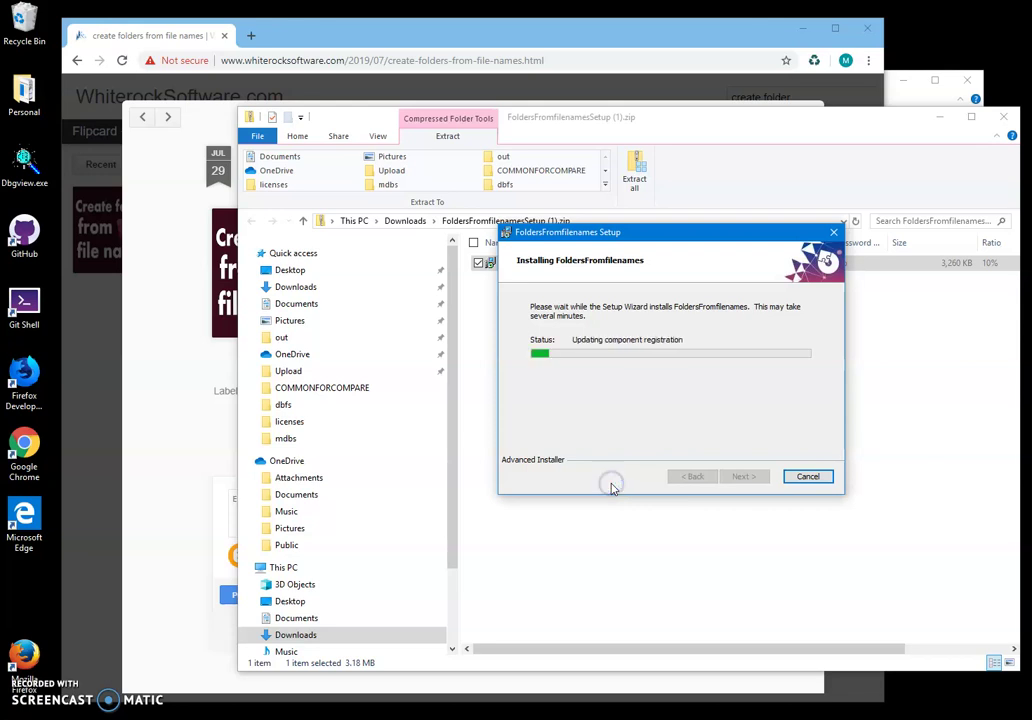
{"action": "left_click", "coordinate": [741, 483]}
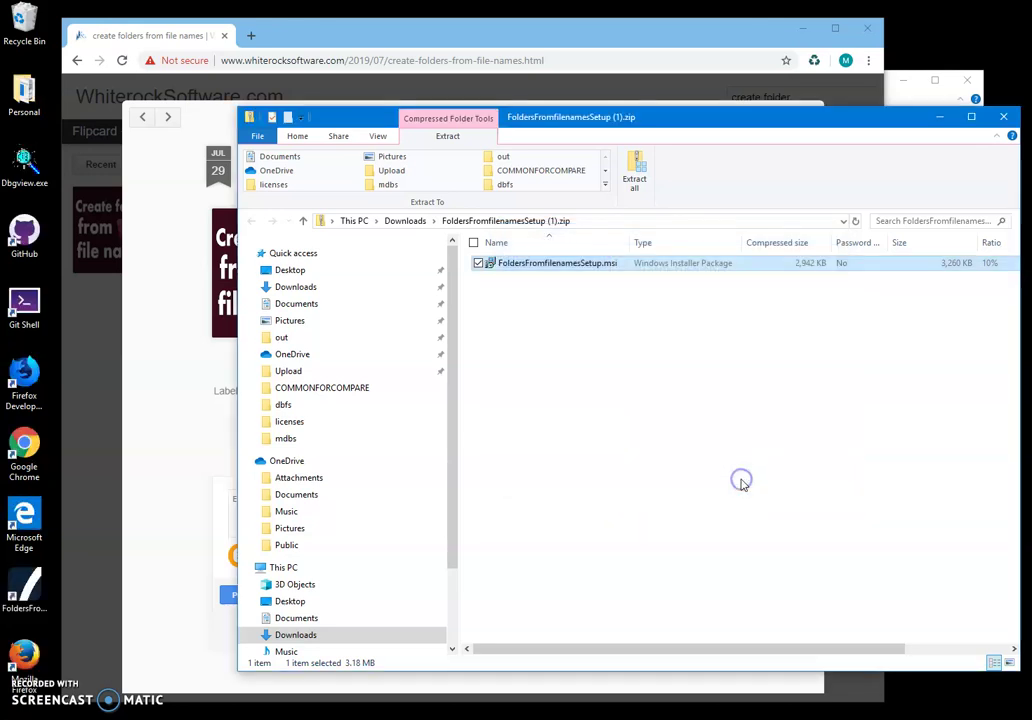
- Close the zip window, minimize Chrome, and select the new FoldersFromfilenames desktop shortcut
{"action": "left_click", "coordinate": [43, 611]}
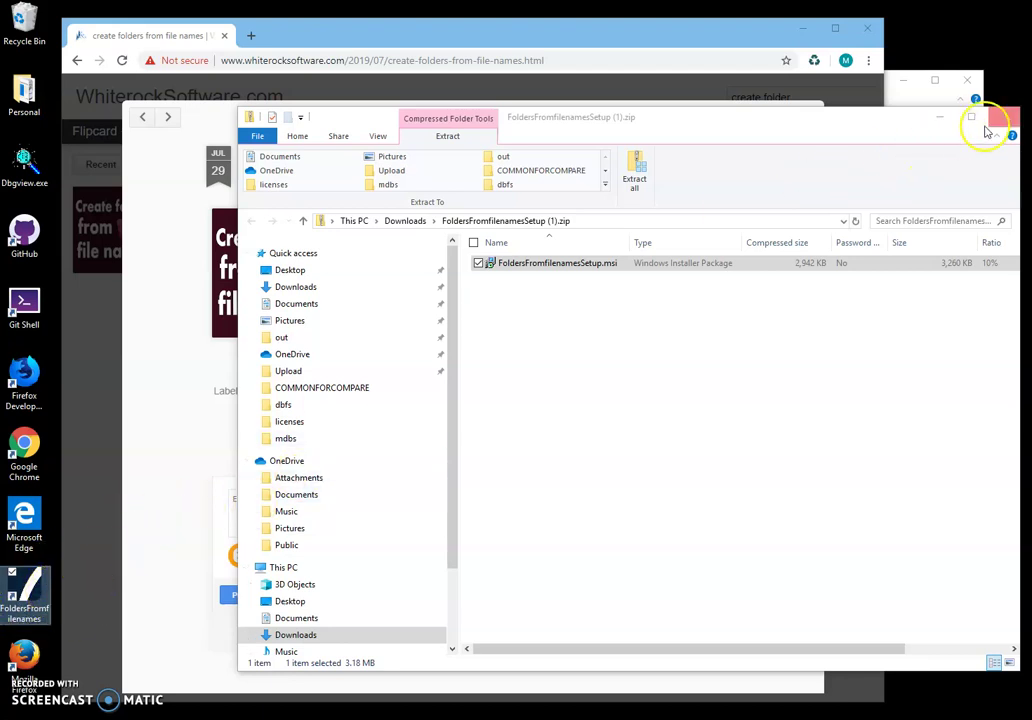
{"action": "left_click", "coordinate": [990, 125]}
{"action": "left_click", "coordinate": [806, 29]}
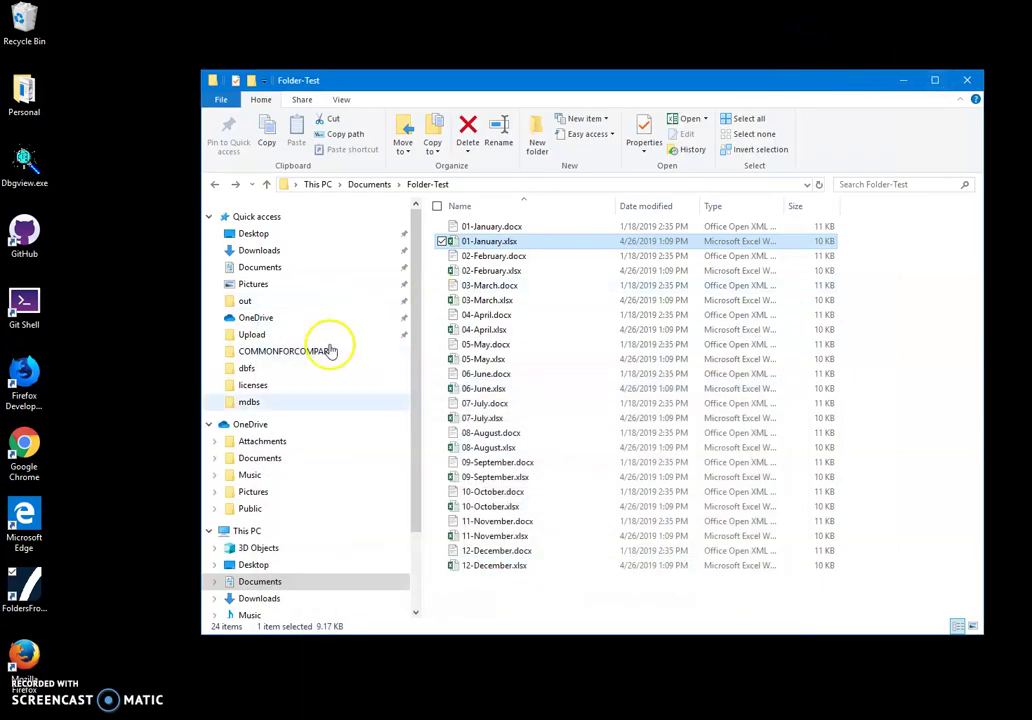
{"action": "left_click", "coordinate": [41, 594]}
- Launch Folders From file names and choose Documents\Folder-Test as the input folder
{"action": "double_click", "coordinate": [35, 591]}
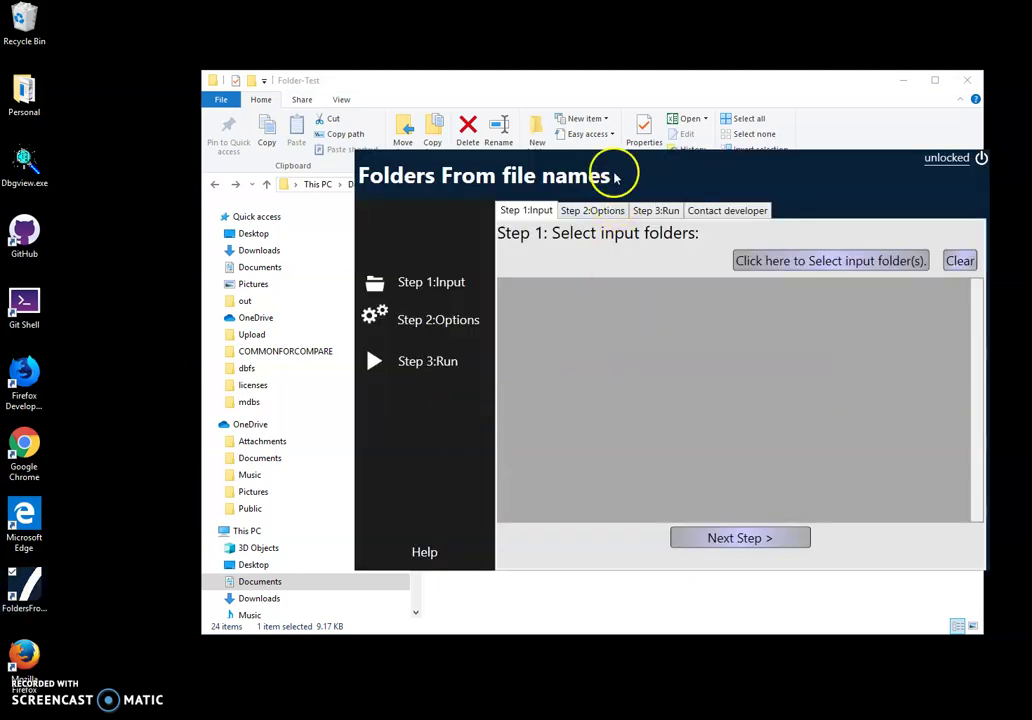
{"action": "left_click_drag", "start_coordinate": [613, 168], "coordinate": [586, 178]}
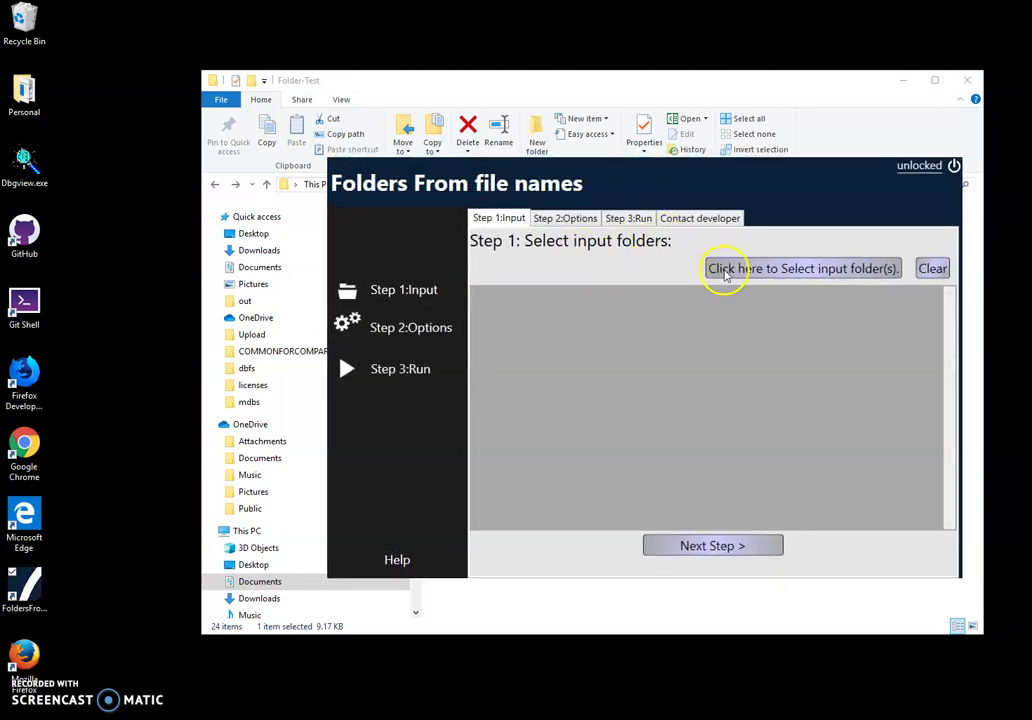
{"action": "left_click", "coordinate": [721, 272]}
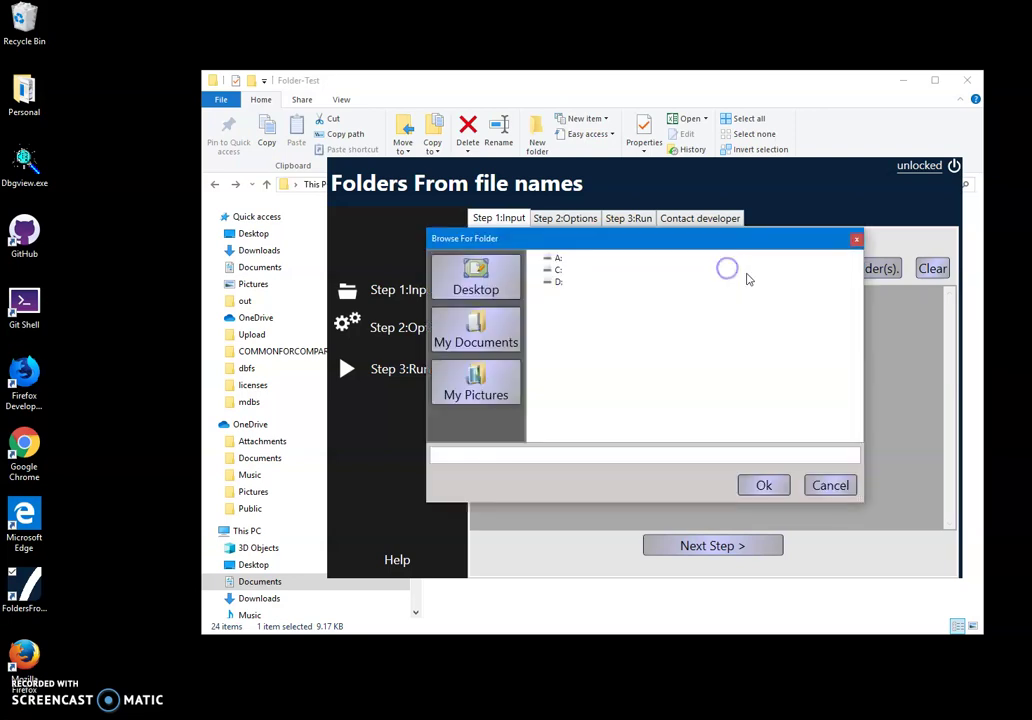
{"action": "left_click", "coordinate": [507, 346]}
{"action": "left_click", "coordinate": [663, 346]}
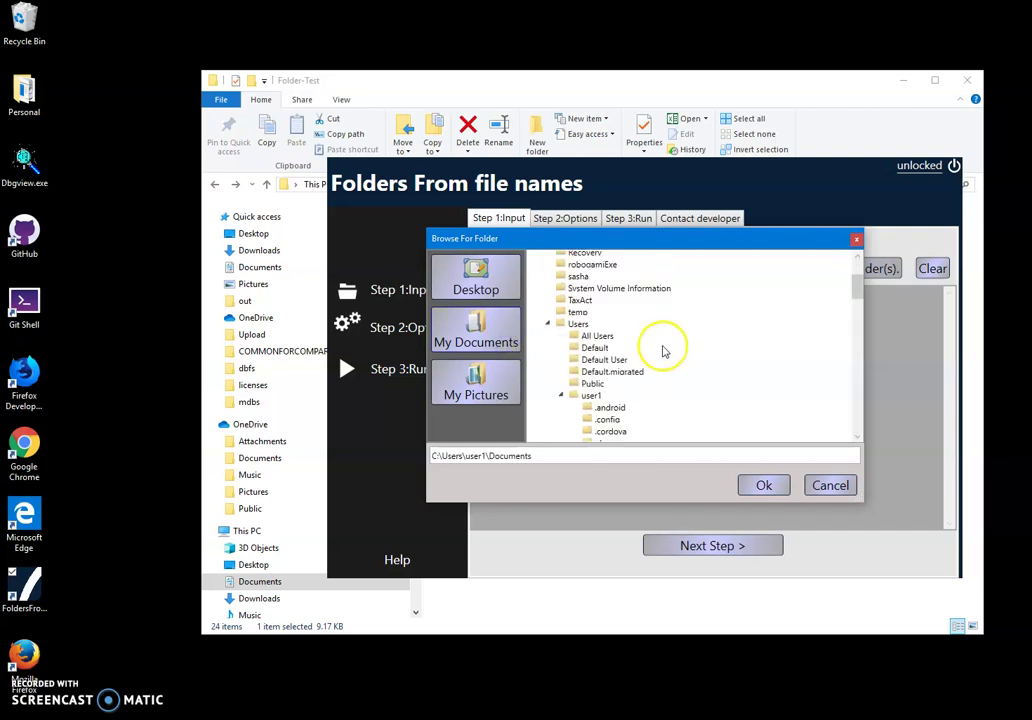
{"action": "scroll", "coordinate": [663, 350], "scroll_direction": "down", "scroll_amount": 2}
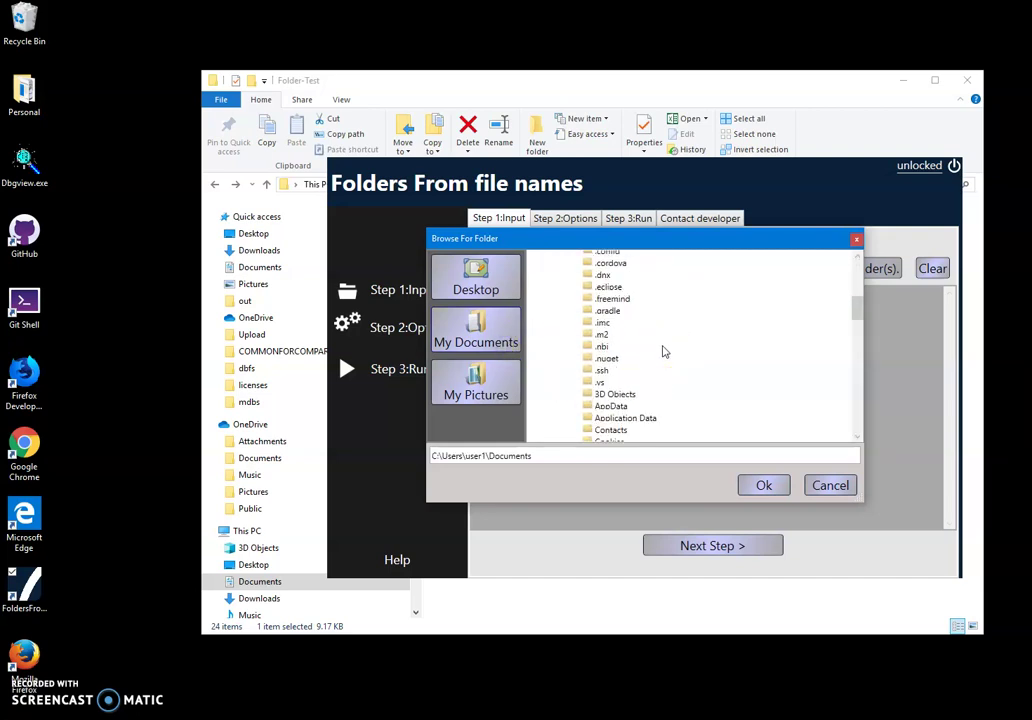
{"action": "scroll", "coordinate": [663, 350], "scroll_direction": "down", "scroll_amount": 6}
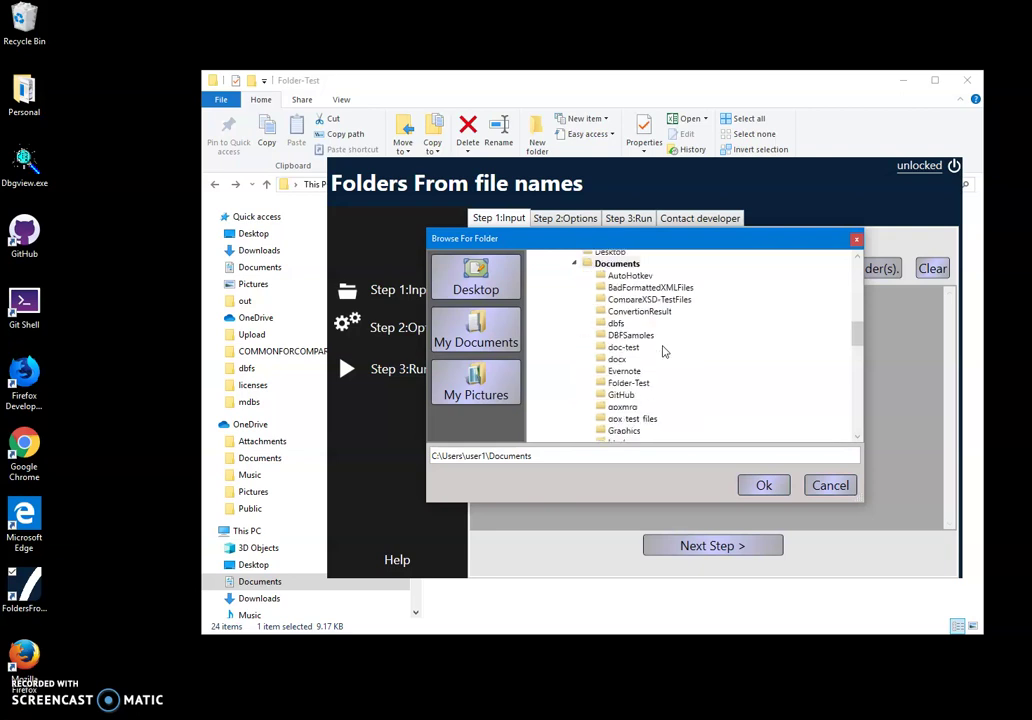
{"action": "left_click", "coordinate": [640, 383]}
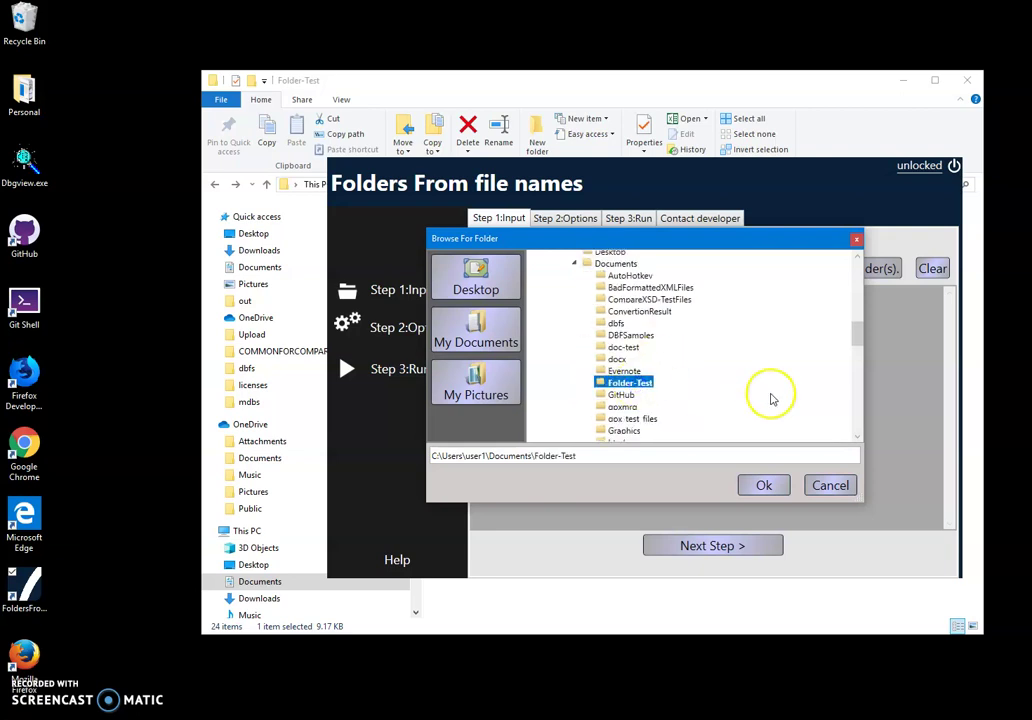
{"action": "left_click", "coordinate": [765, 486]}
- Advance past the empty Step 2: Conversion Options to Step 3: Run conversion
{"action": "left_click", "coordinate": [742, 549]}
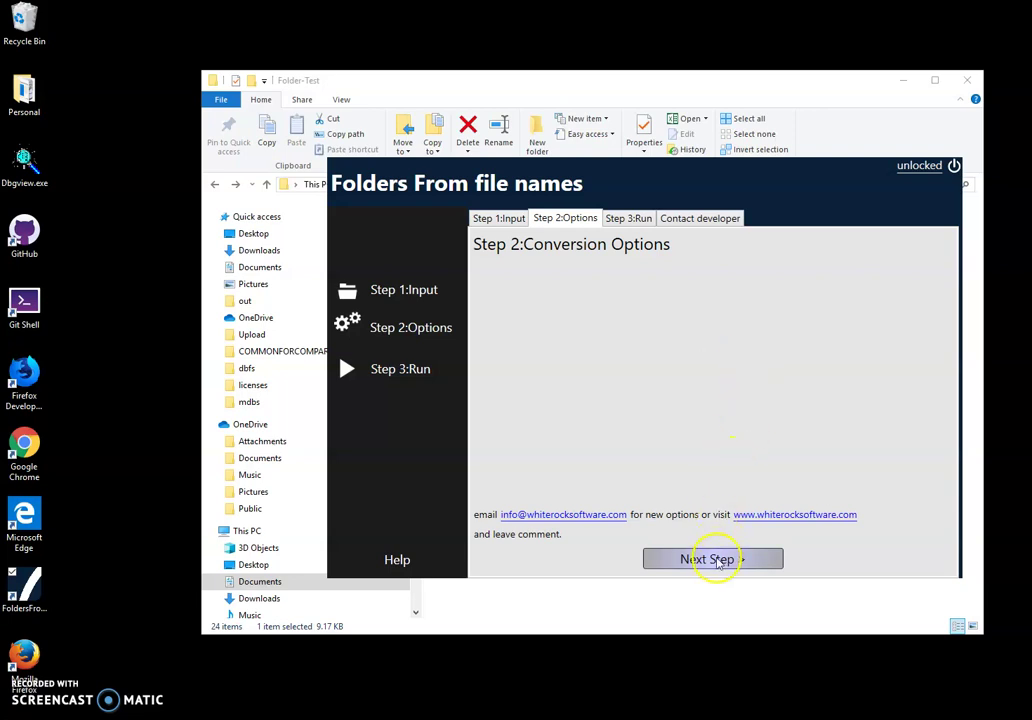
{"action": "left_click", "coordinate": [717, 560]}
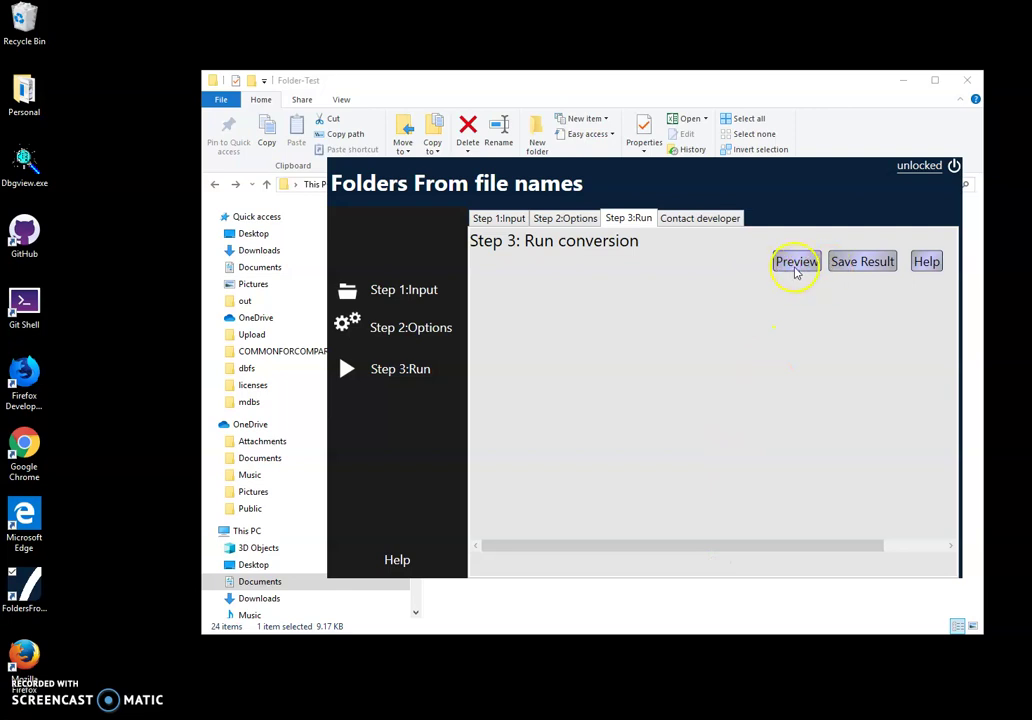
- Preview the plan listing folders 01-January to 12-December, each receiving its .docx and .xlsx
{"action": "left_click", "coordinate": [795, 264]}
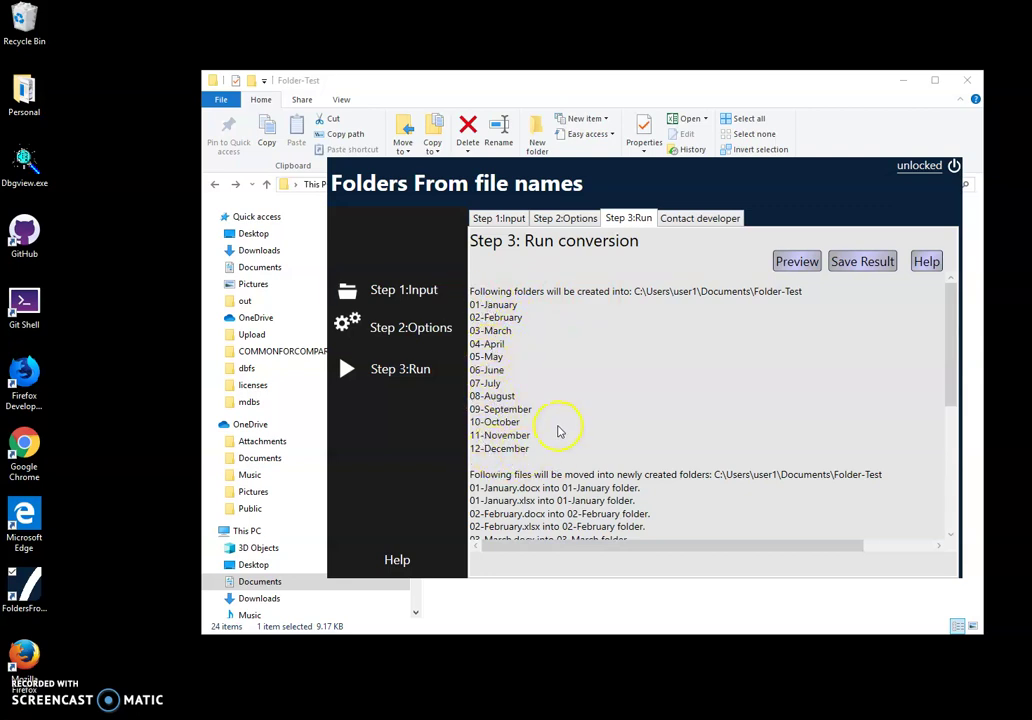
{"action": "scroll", "coordinate": [559, 431], "scroll_direction": "down", "scroll_amount": 2}
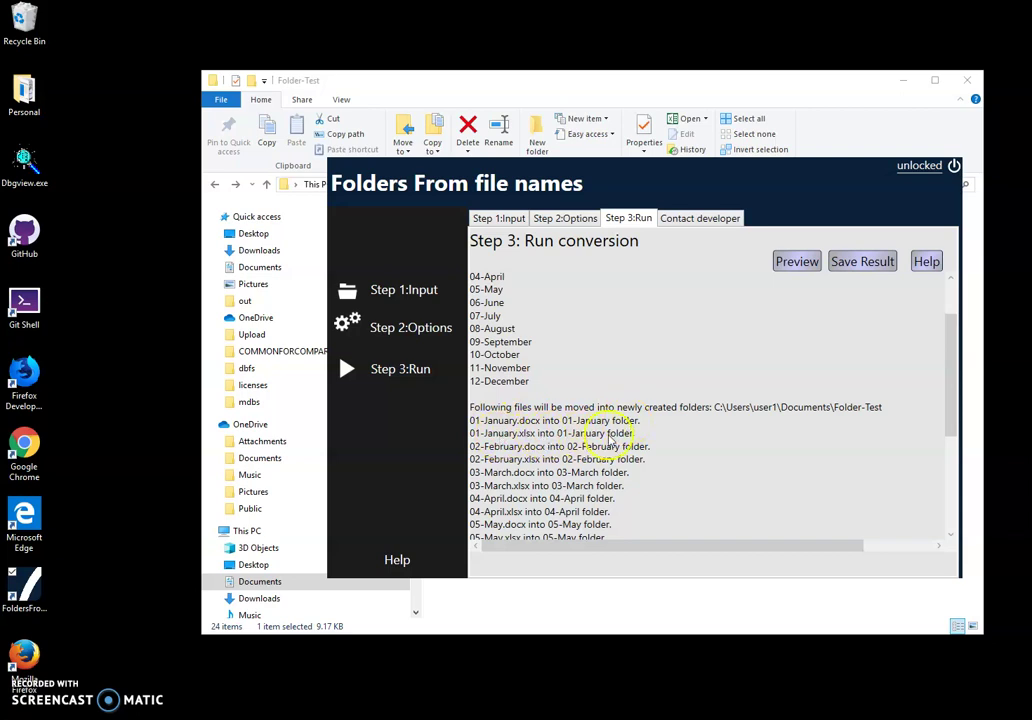
{"action": "scroll", "coordinate": [615, 453], "scroll_direction": "down", "scroll_amount": 2}
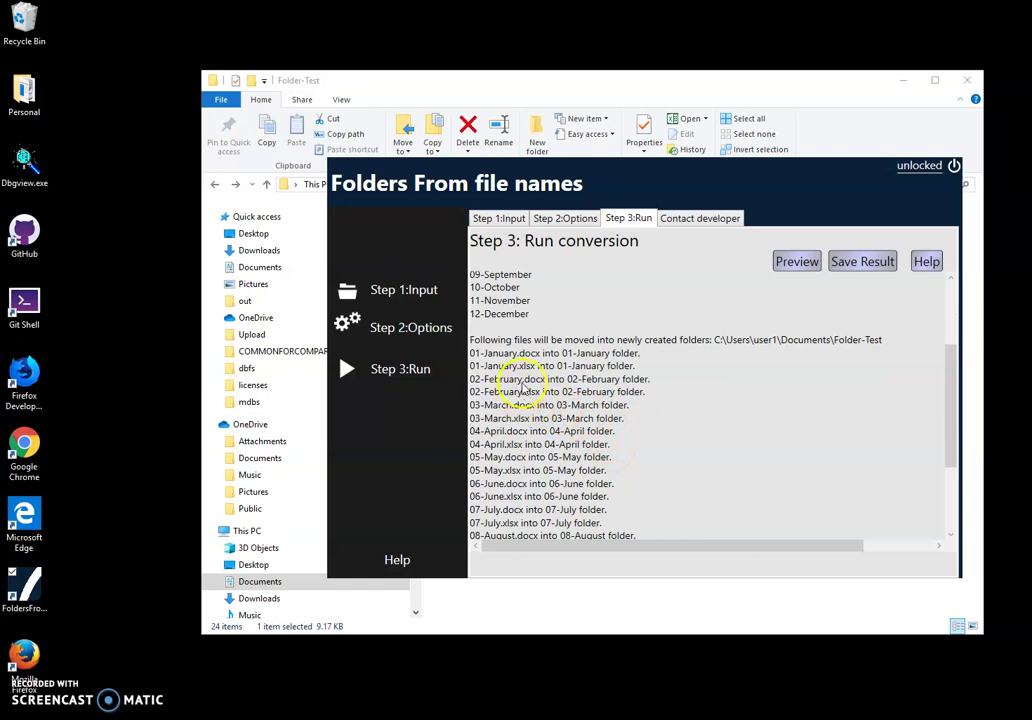
{"action": "scroll", "coordinate": [600, 392], "scroll_direction": "down", "scroll_amount": 4}
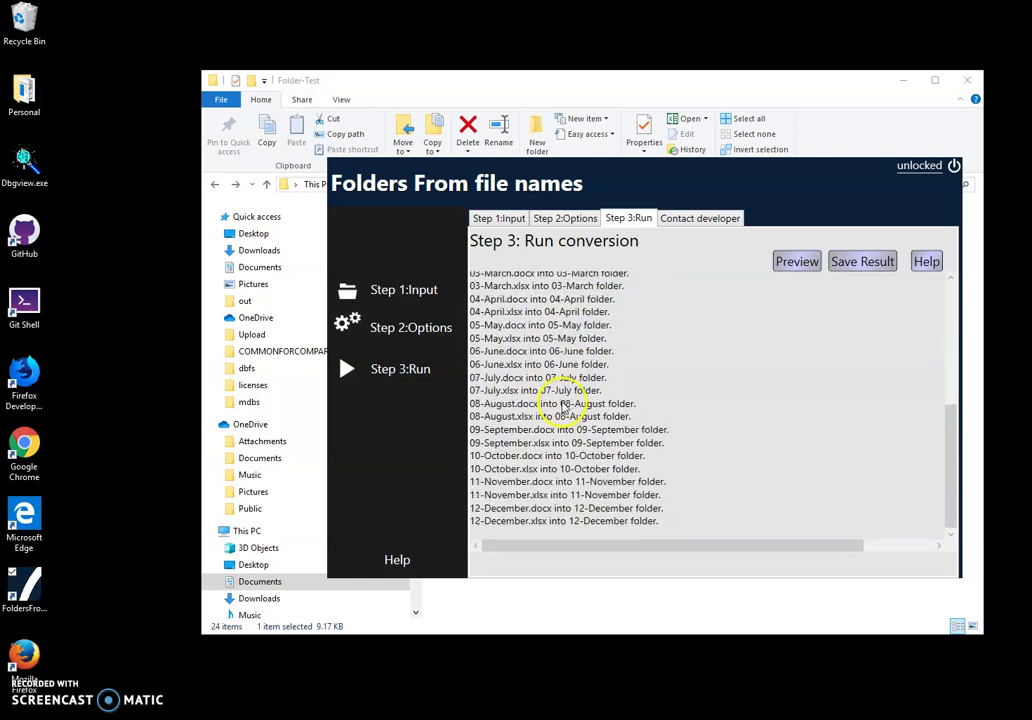
{"action": "scroll", "coordinate": [563, 408], "scroll_direction": "up", "scroll_amount": 8}
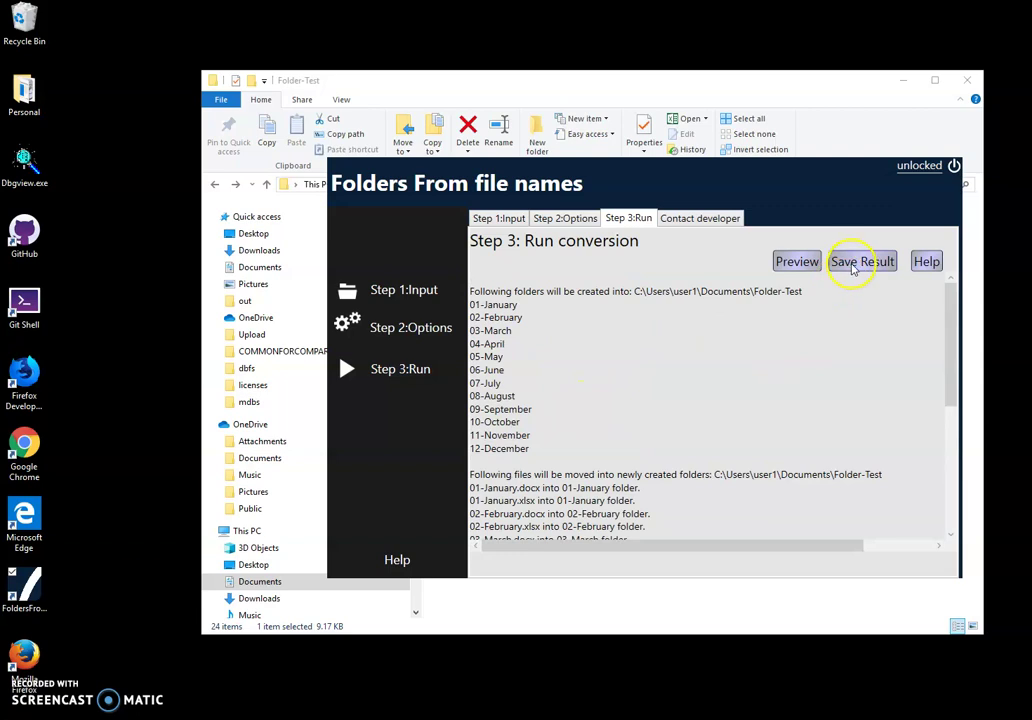
- Save the result to create the twelve month folders, then scroll through the run log
{"action": "left_click", "coordinate": [854, 268]}
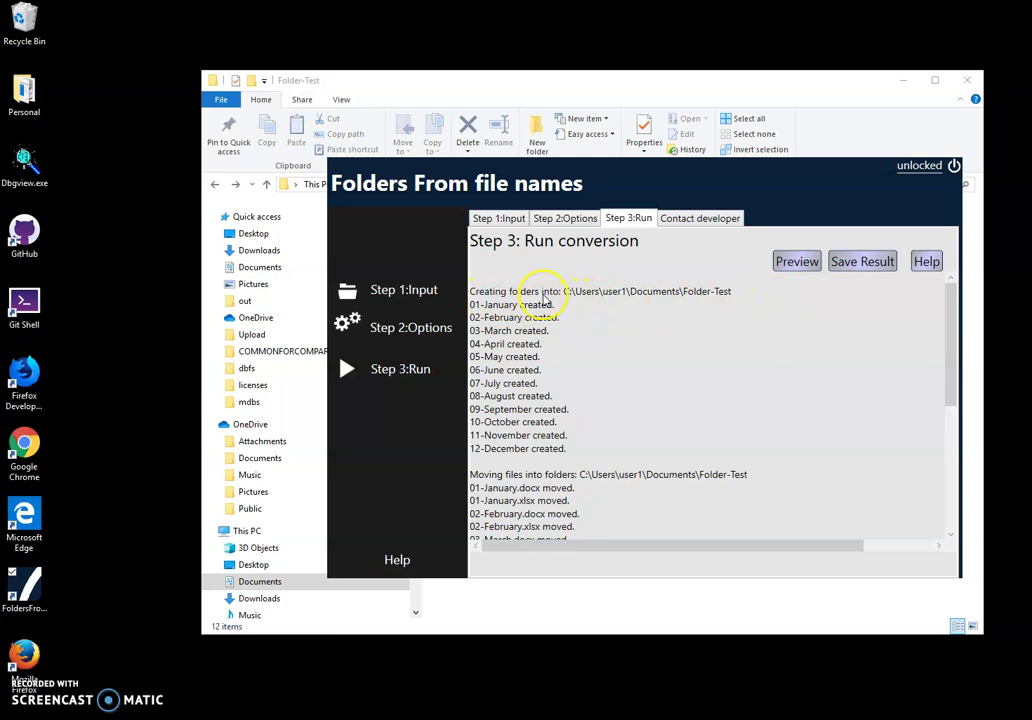
{"action": "scroll", "coordinate": [532, 465], "scroll_direction": "down", "scroll_amount": 1}
{"action": "scroll", "coordinate": [537, 449], "scroll_direction": "down", "scroll_amount": 7}
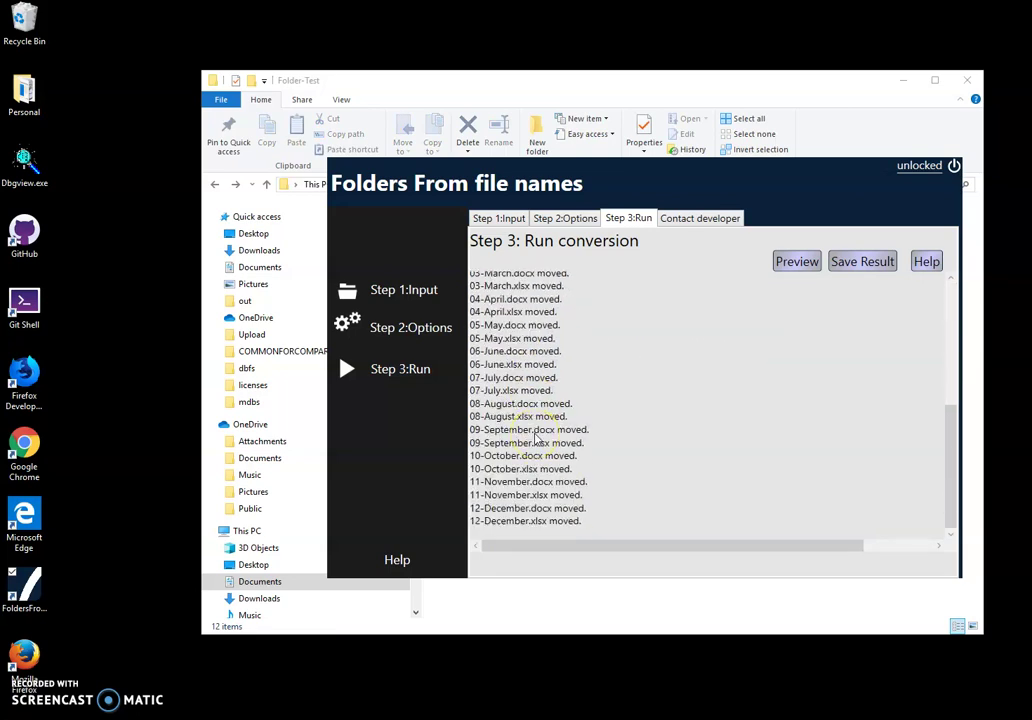
{"action": "scroll", "coordinate": [535, 440], "scroll_direction": "up", "scroll_amount": 7}
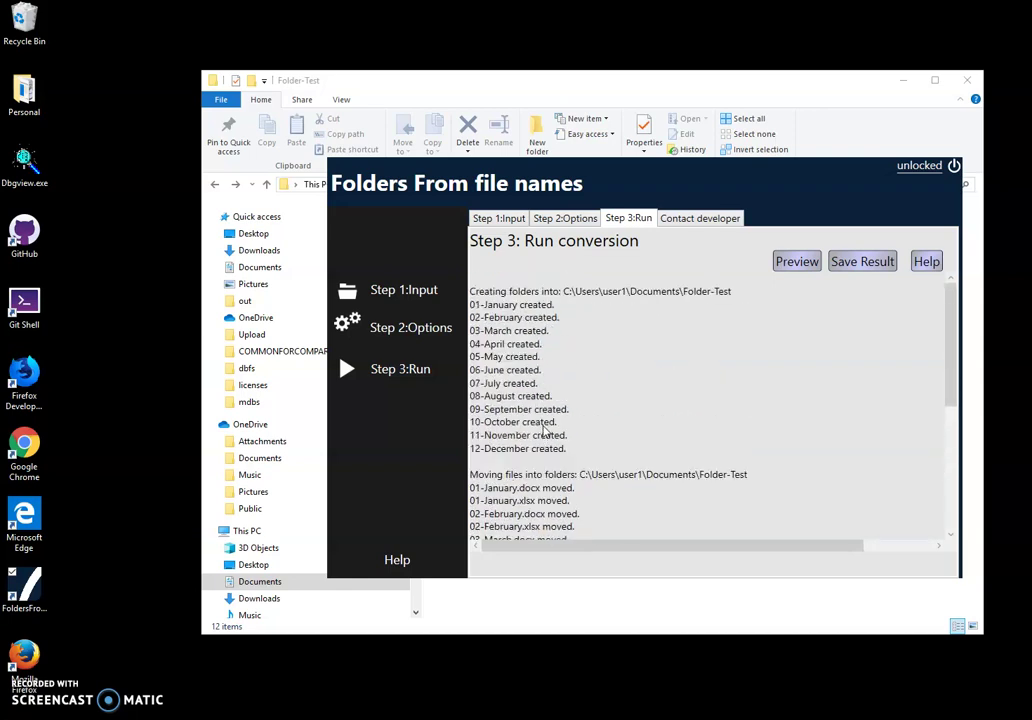
{"action": "scroll", "coordinate": [545, 430], "scroll_direction": "down", "scroll_amount": 5}
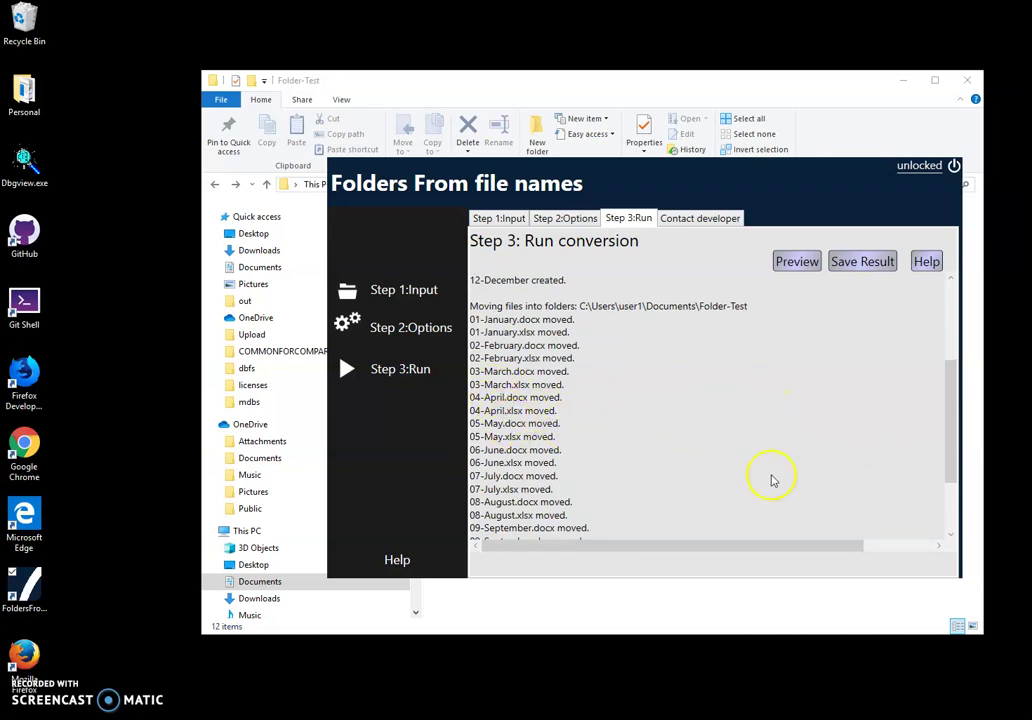
{"action": "scroll", "coordinate": [541, 388], "scroll_direction": "down", "scroll_amount": 5}
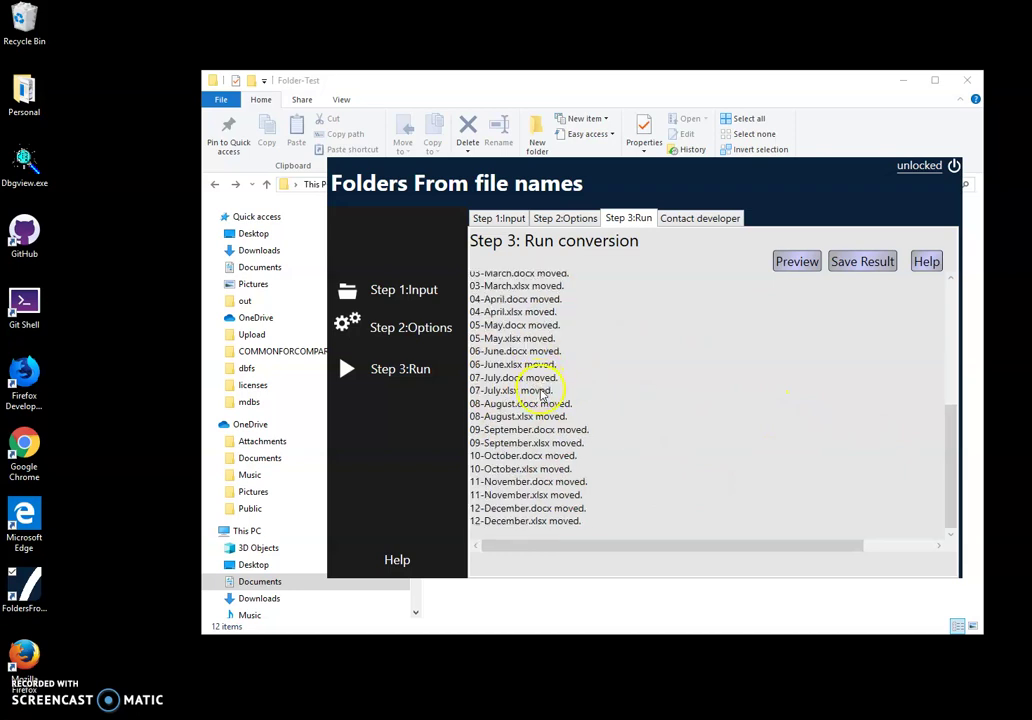
{"action": "scroll", "coordinate": [622, 365], "scroll_direction": "up", "scroll_amount": 1}
{"action": "scroll", "coordinate": [622, 365], "scroll_direction": "up", "scroll_amount": 2}
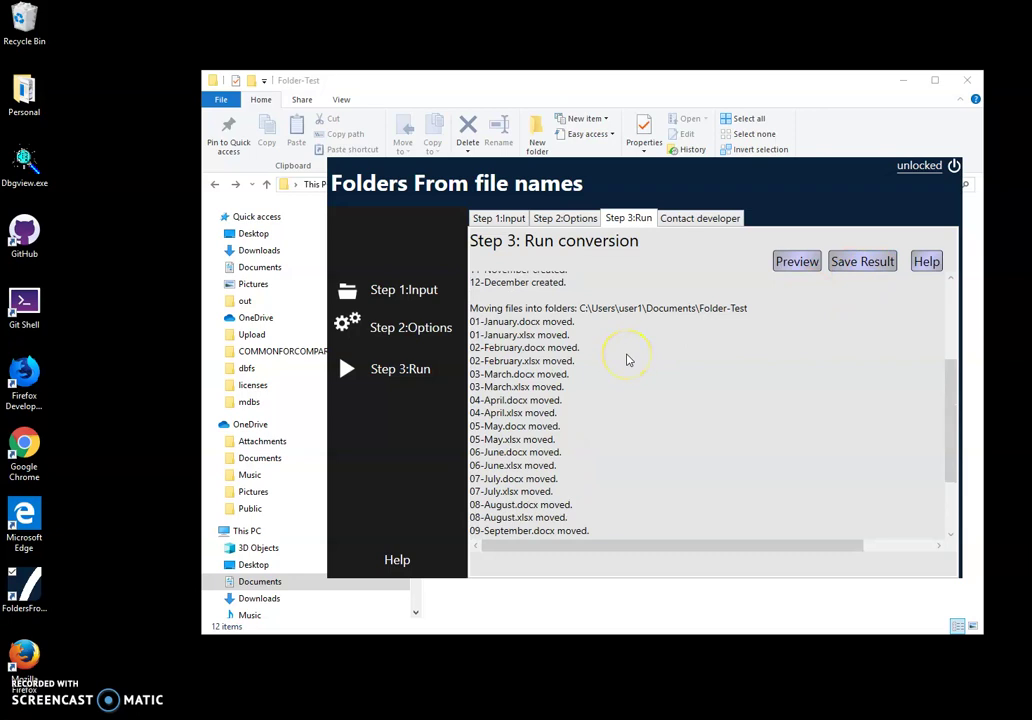
{"action": "scroll", "coordinate": [628, 359], "scroll_direction": "up", "scroll_amount": 5}
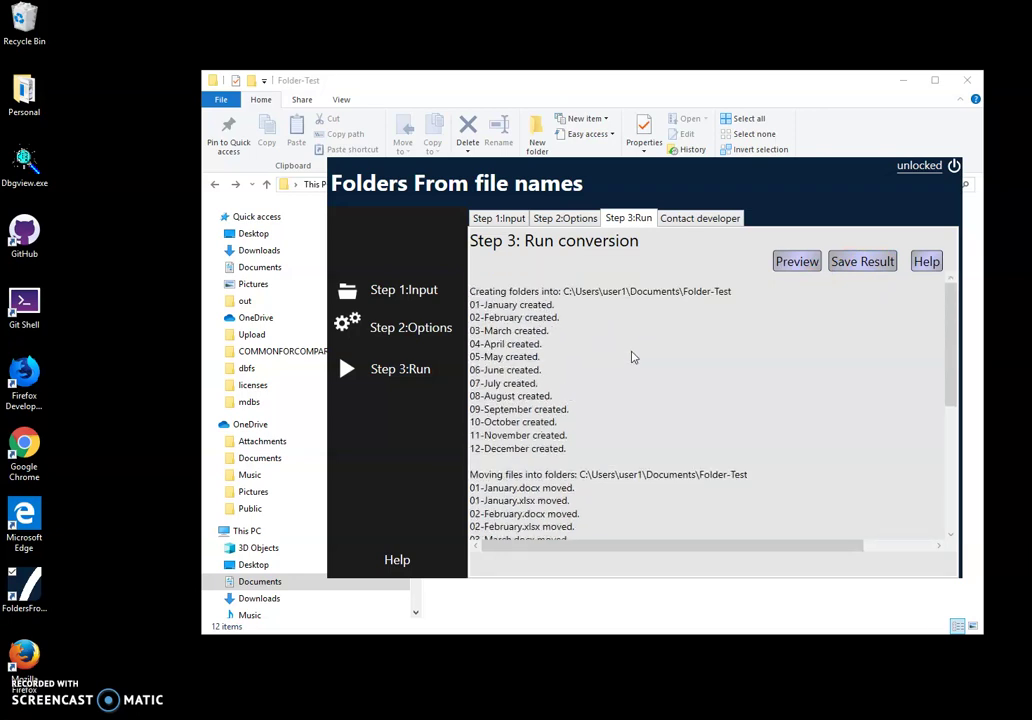
- Open 01-January, 02-February and 03-March in turn to verify each holds its .docx and .xlsx
{"action": "left_click", "coordinate": [644, 90]}
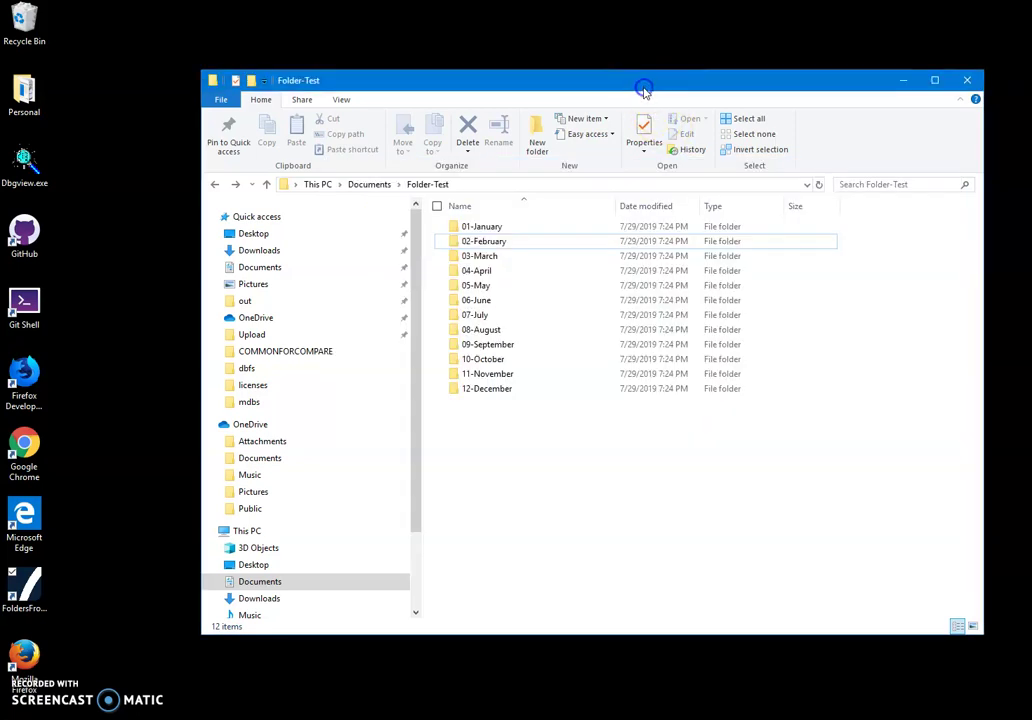
{"action": "left_click_drag", "start_coordinate": [553, 85], "coordinate": [471, 108]}
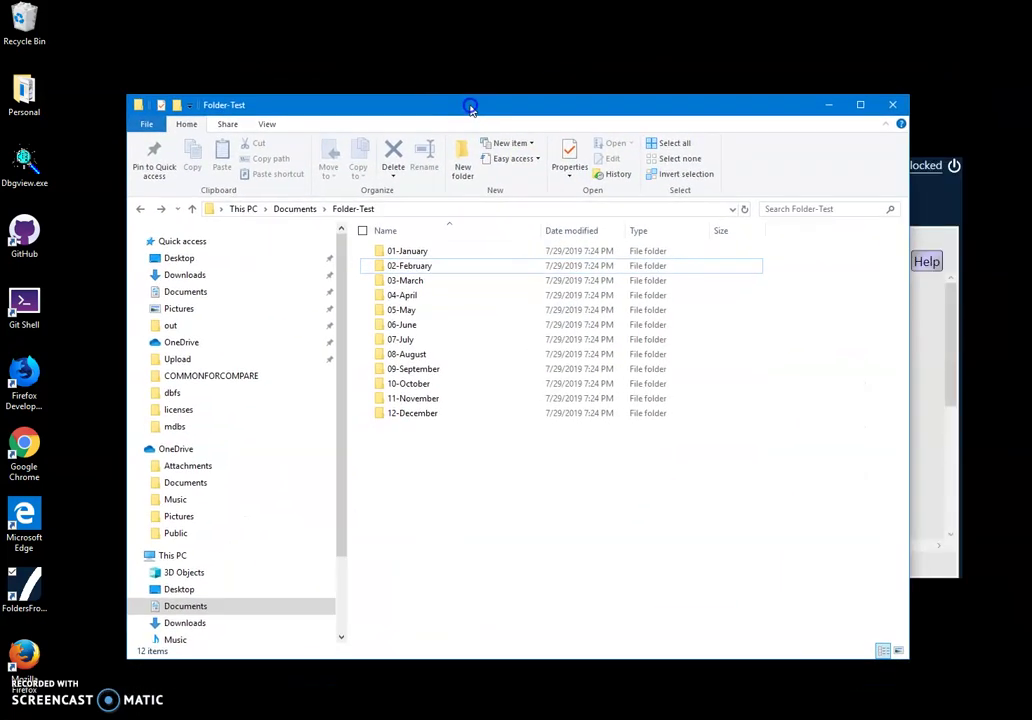
{"action": "left_click", "coordinate": [418, 254]}
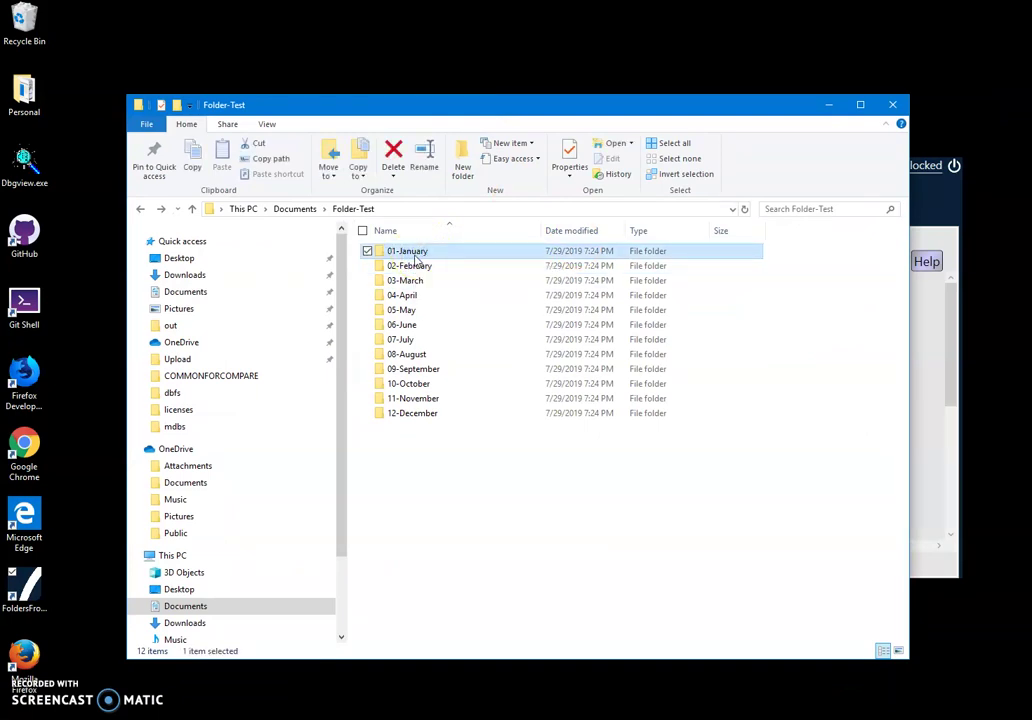
{"action": "double_click", "coordinate": [417, 257]}
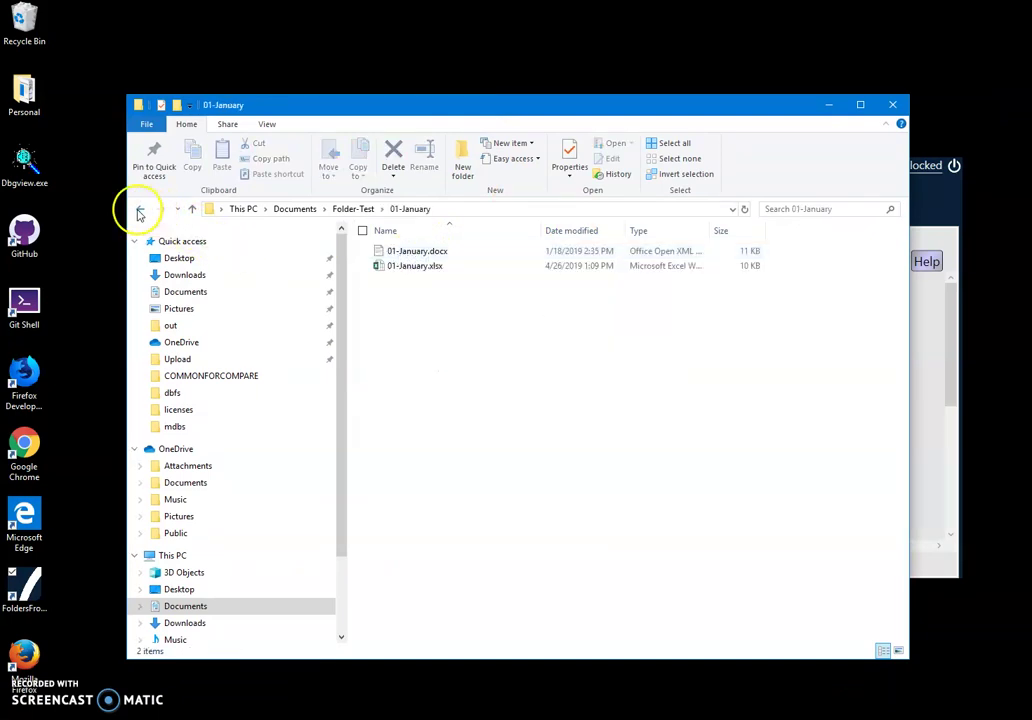
{"action": "left_click", "coordinate": [140, 213]}
{"action": "double_click", "coordinate": [396, 268]}
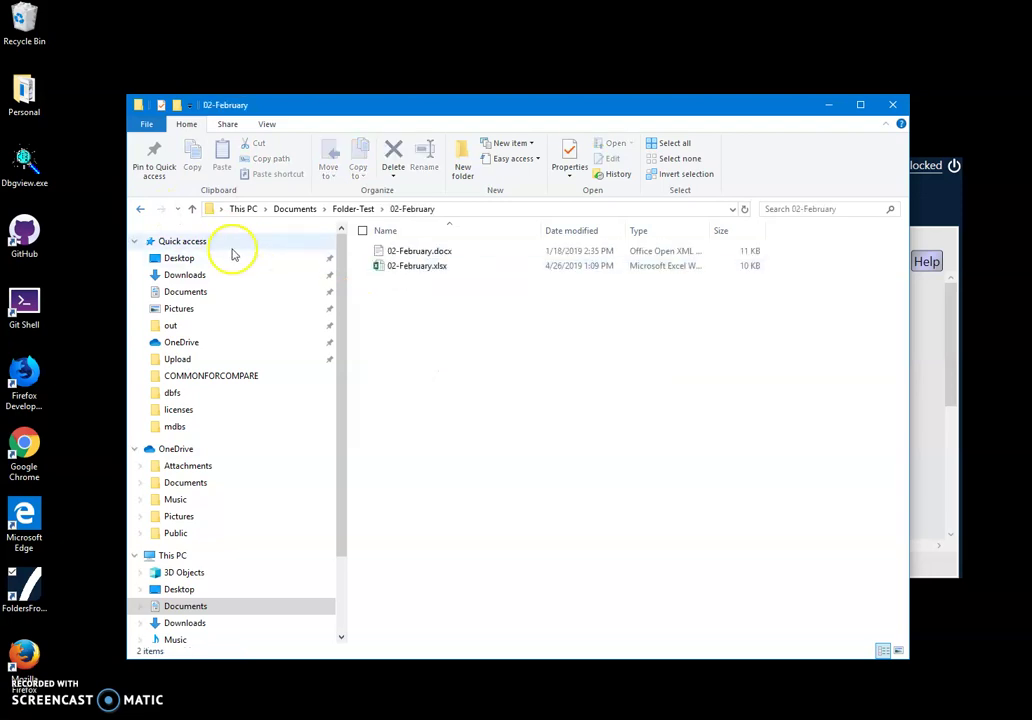
{"action": "left_click", "coordinate": [140, 208]}
{"action": "left_click", "coordinate": [408, 281]}
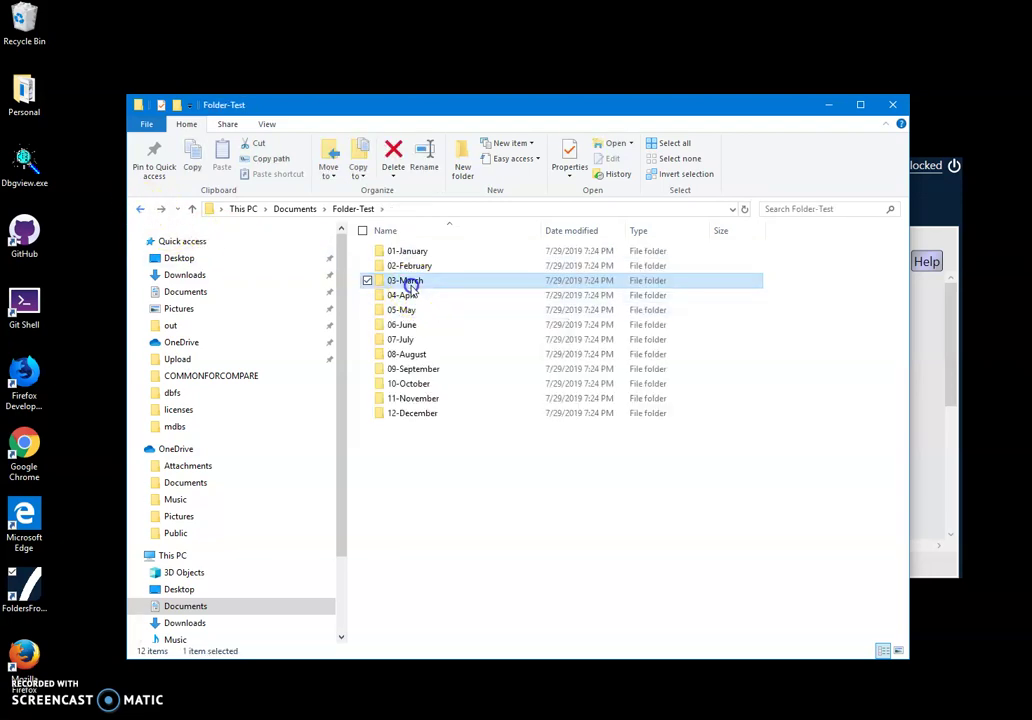
{"action": "double_click", "coordinate": [408, 281]}
{"action": "left_click", "coordinate": [140, 208]}
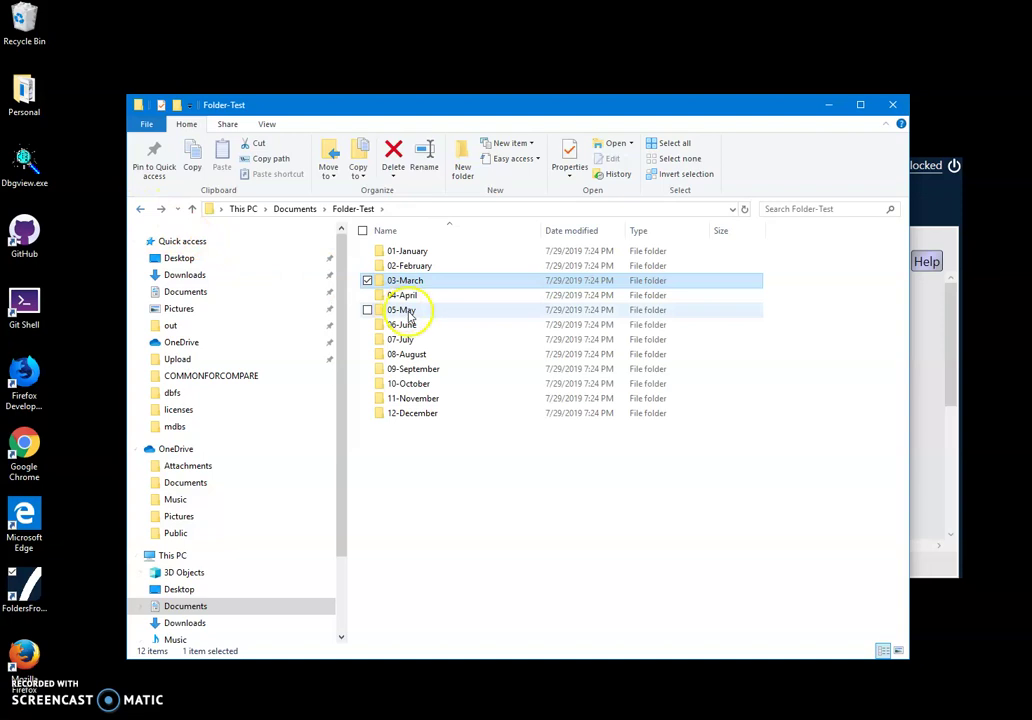
- Clear the selection, reposition Folder-Test, and bring the Folders From file names log forward
{"action": "left_click", "coordinate": [435, 430]}
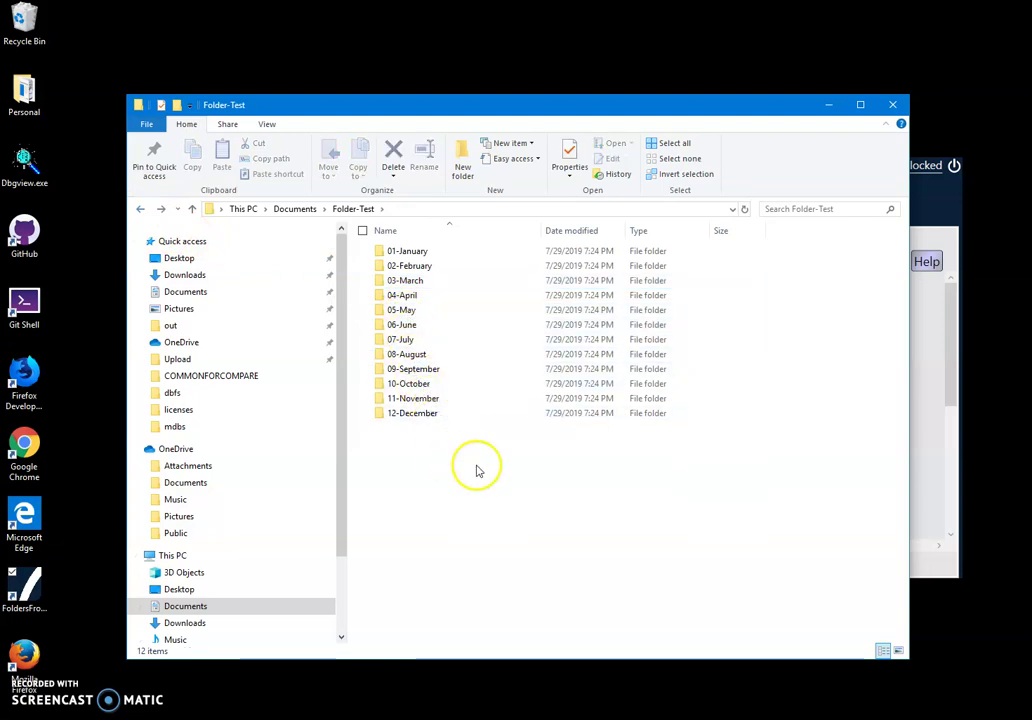
{"action": "left_click_drag", "start_coordinate": [514, 113], "coordinate": [540, 160]}
{"action": "left_click", "coordinate": [950, 214]}
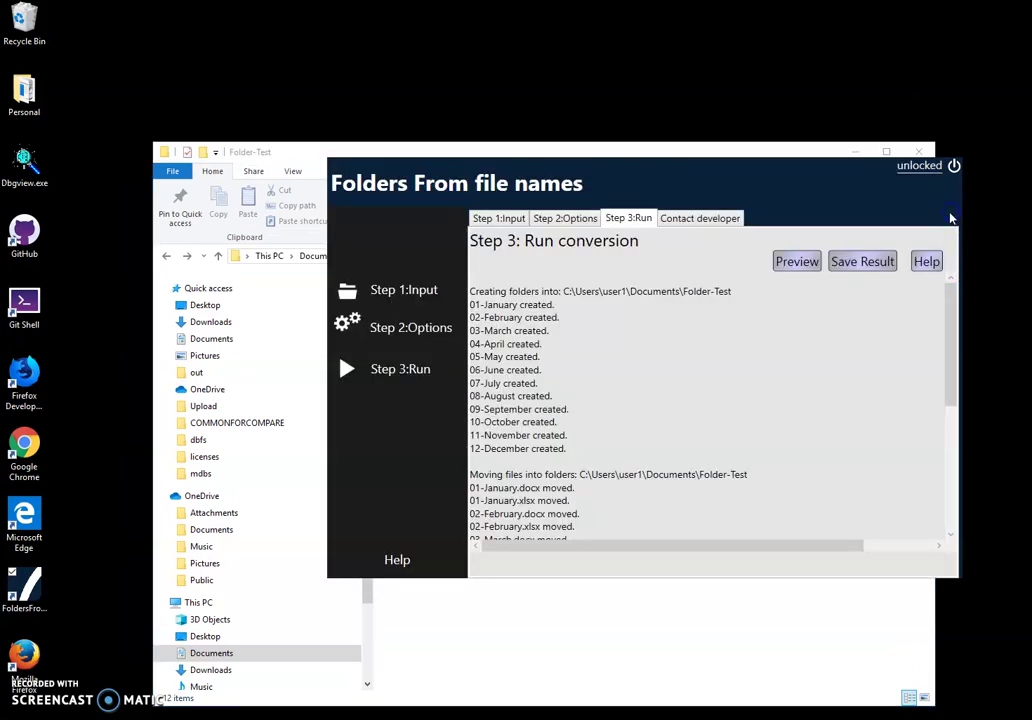